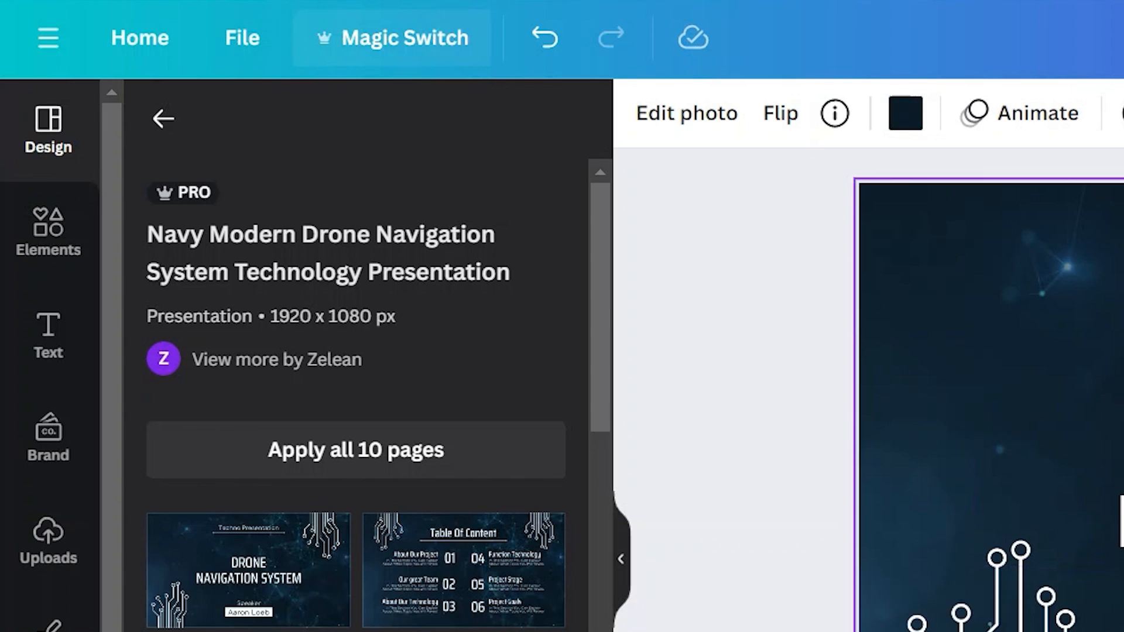
Use Magic Switch to transform the drone presentation into a document in the Poem text format.
{"action": "left_click", "coordinate": [405, 37]}
{"action": "left_click", "coordinate": [503, 352]}
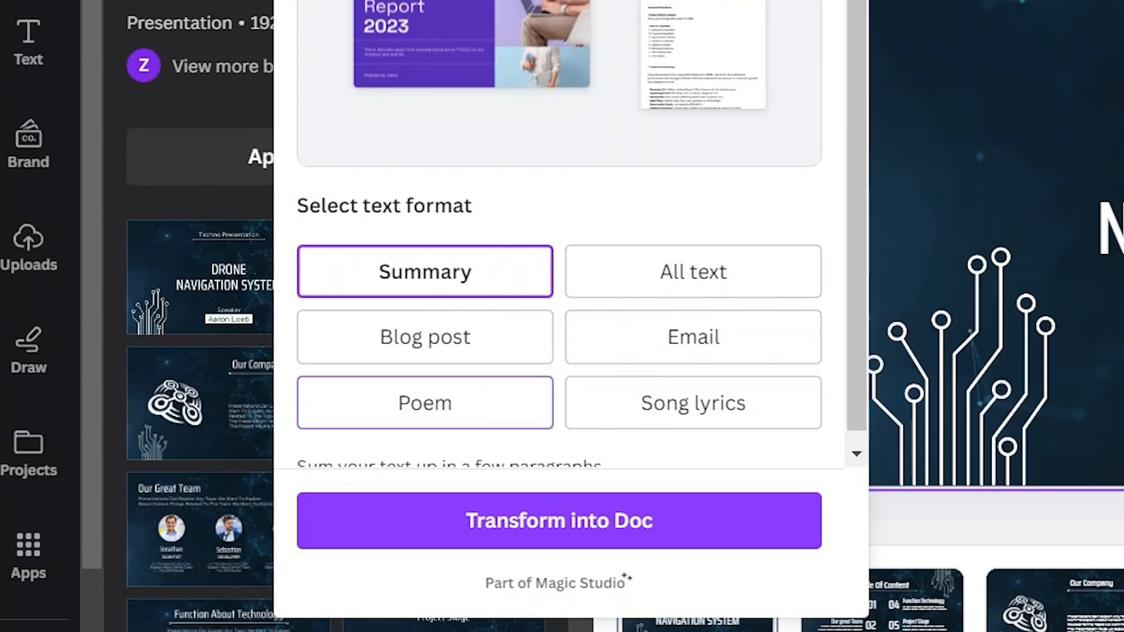
{"action": "left_click", "coordinate": [485, 412]}
{"action": "left_click", "coordinate": [509, 530]}
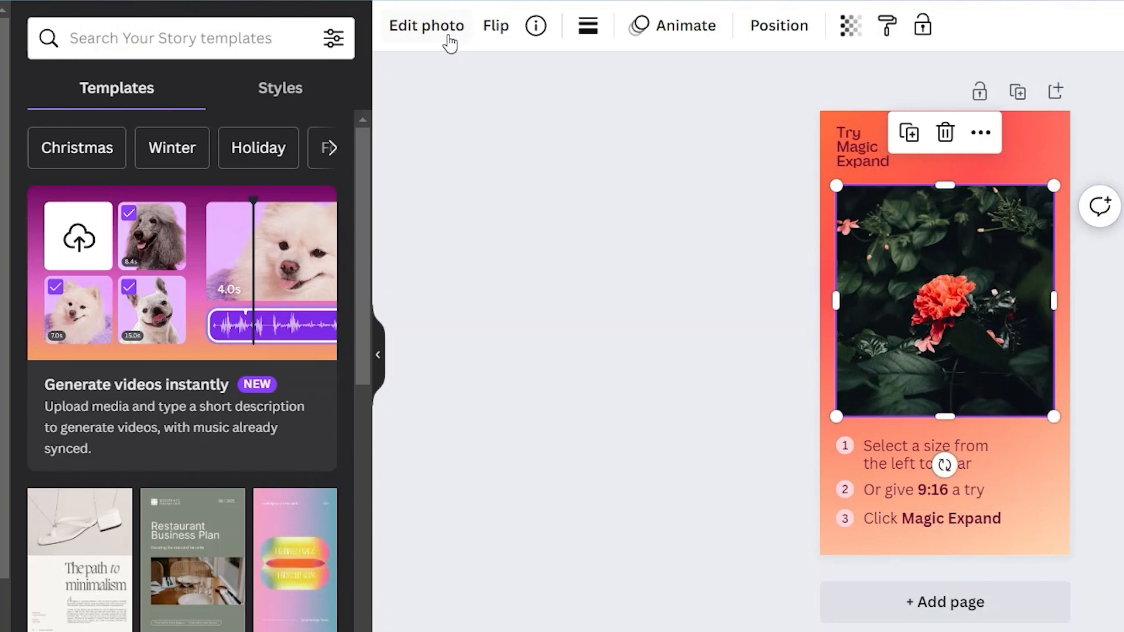
Open the flower photo for editing and go through its adjustment and crop settings.
{"action": "left_click", "coordinate": [446, 38]}
{"action": "left_click", "coordinate": [205, 44]}
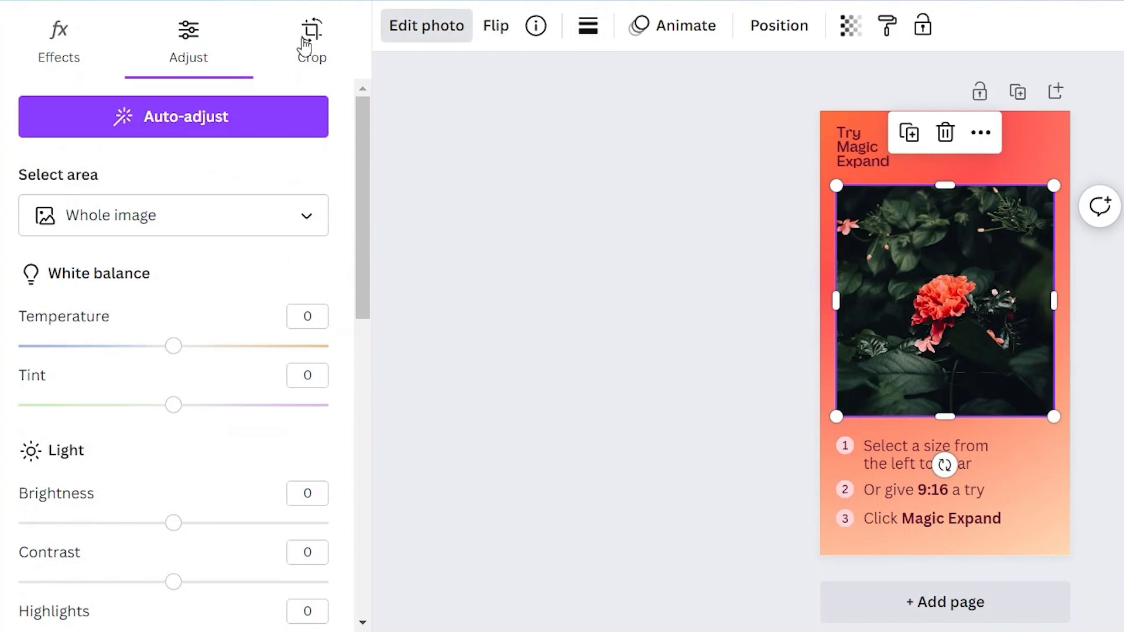
{"action": "left_click", "coordinate": [317, 59]}
{"action": "left_click", "coordinate": [258, 125]}
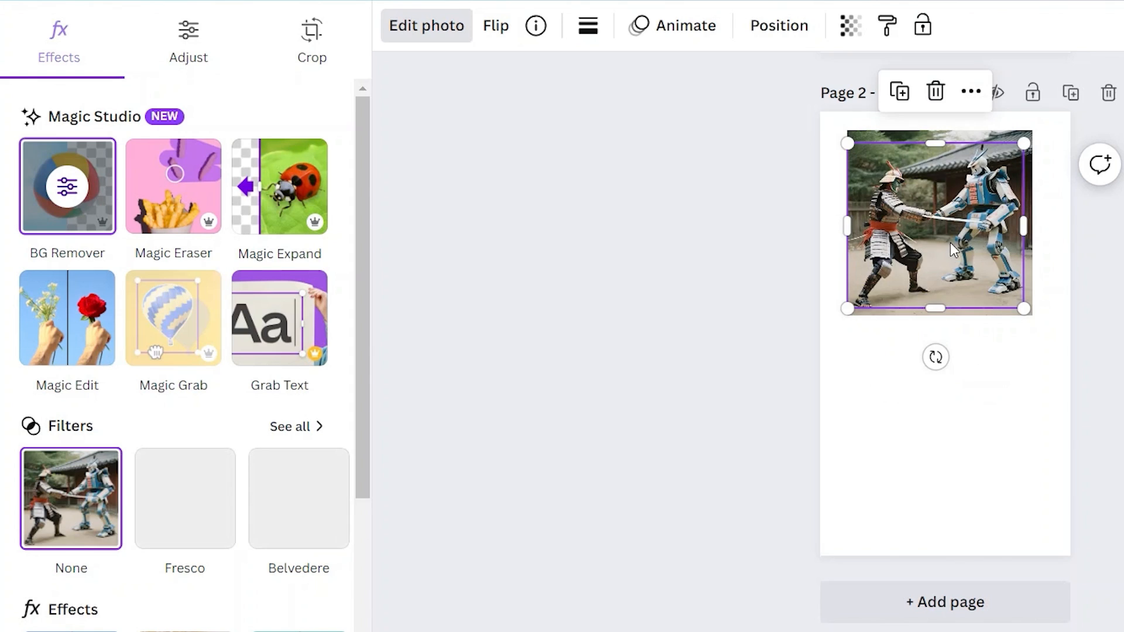
Move the samurai and robot cutout on page 2 down below the original picture.
{"action": "left_click_drag", "start_coordinate": [950, 244], "coordinate": [959, 444]}
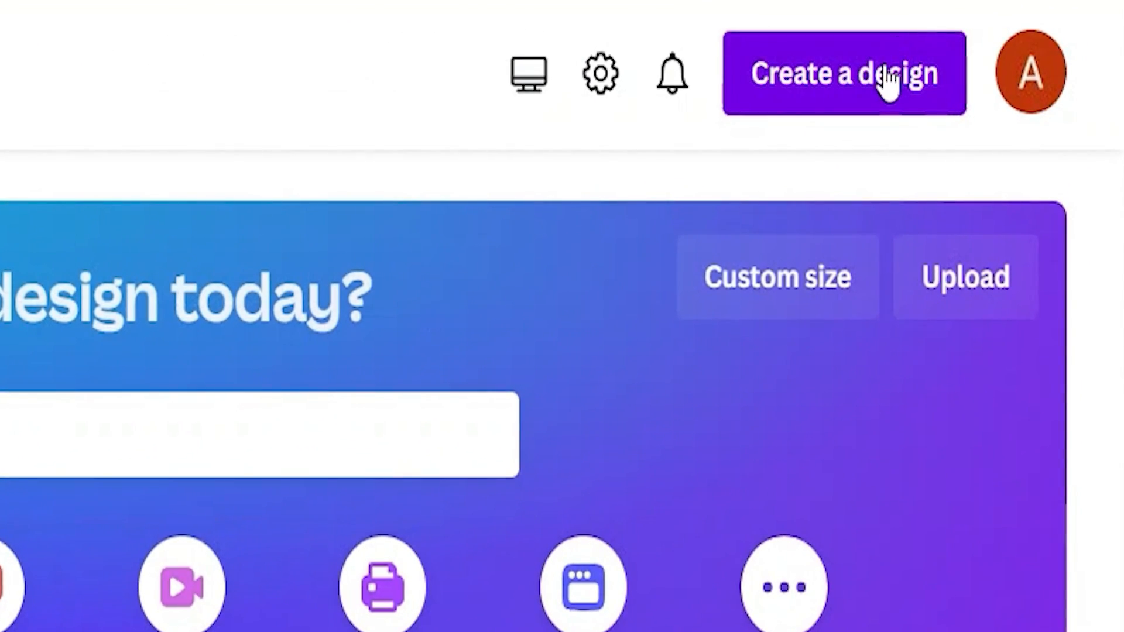
Create a new design and place the uploaded picture of the wizard with lightning at the centre of the page.
{"action": "left_click", "coordinate": [887, 82]}
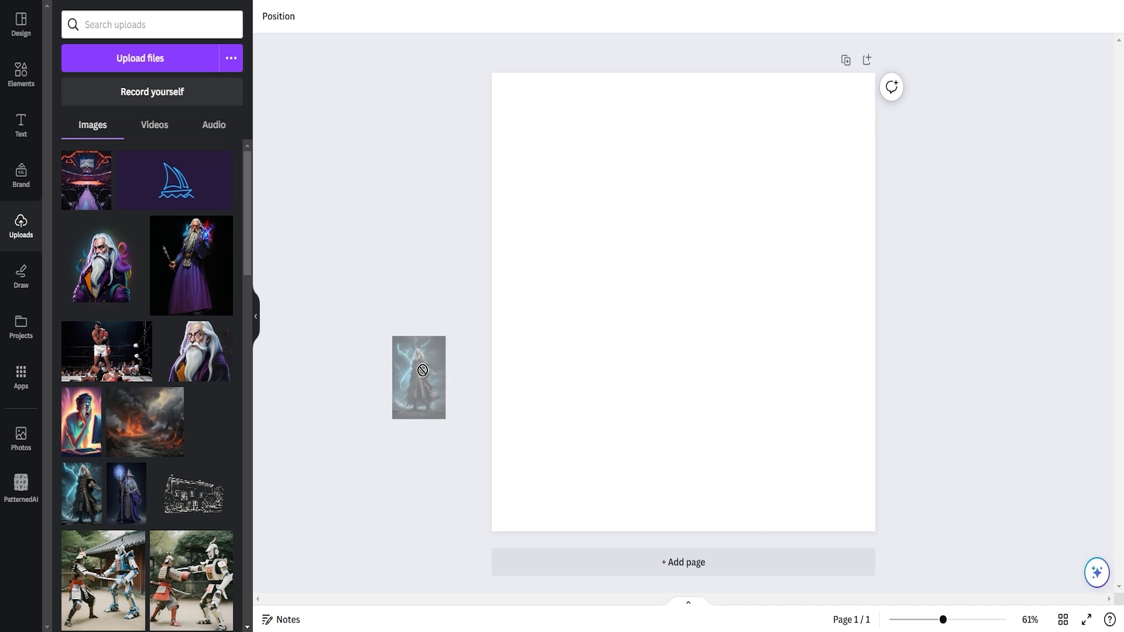
{"action": "left_click_drag", "start_coordinate": [417, 375], "coordinate": [588, 247]}
{"action": "left_click", "coordinate": [21, 24]}
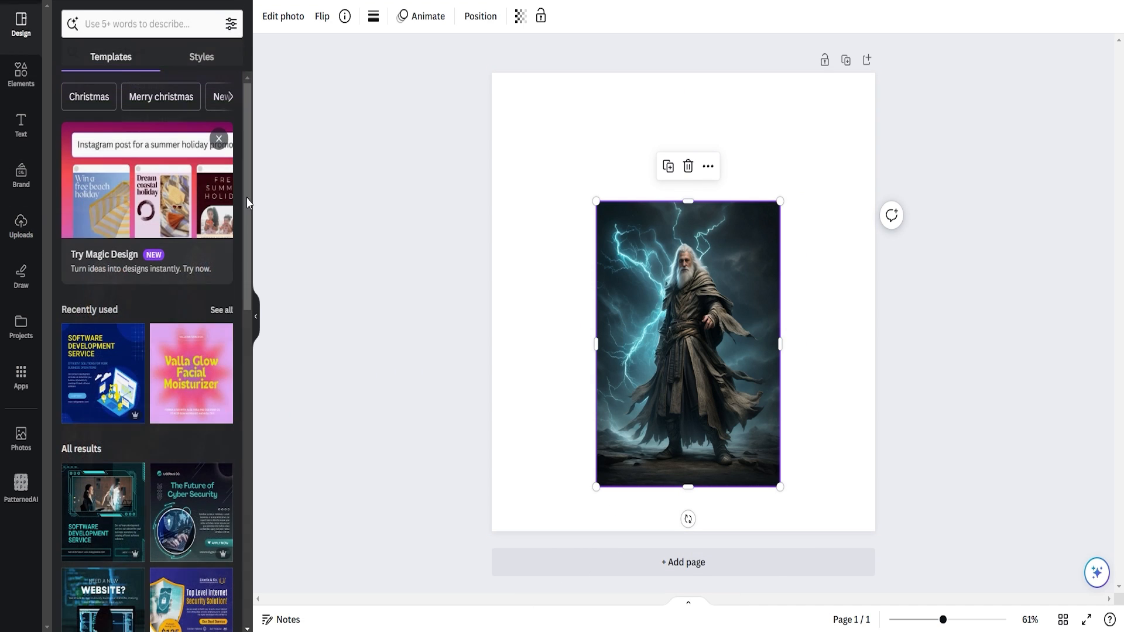
{"action": "left_click_drag", "start_coordinate": [681, 346], "coordinate": [695, 309]}
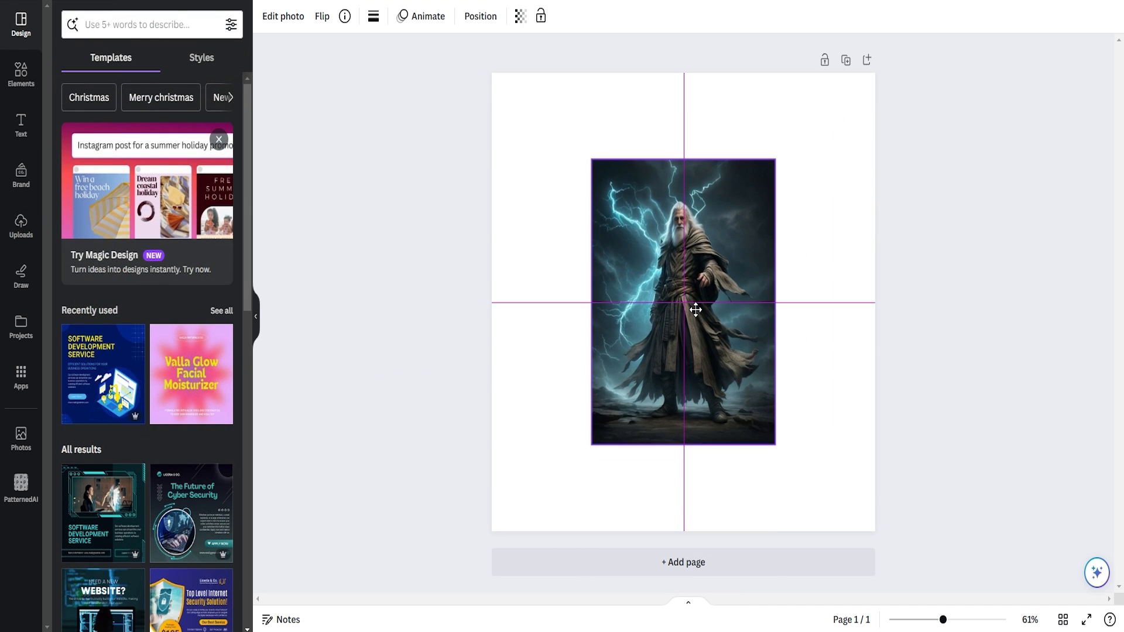
{"action": "left_click", "coordinate": [1001, 362]}
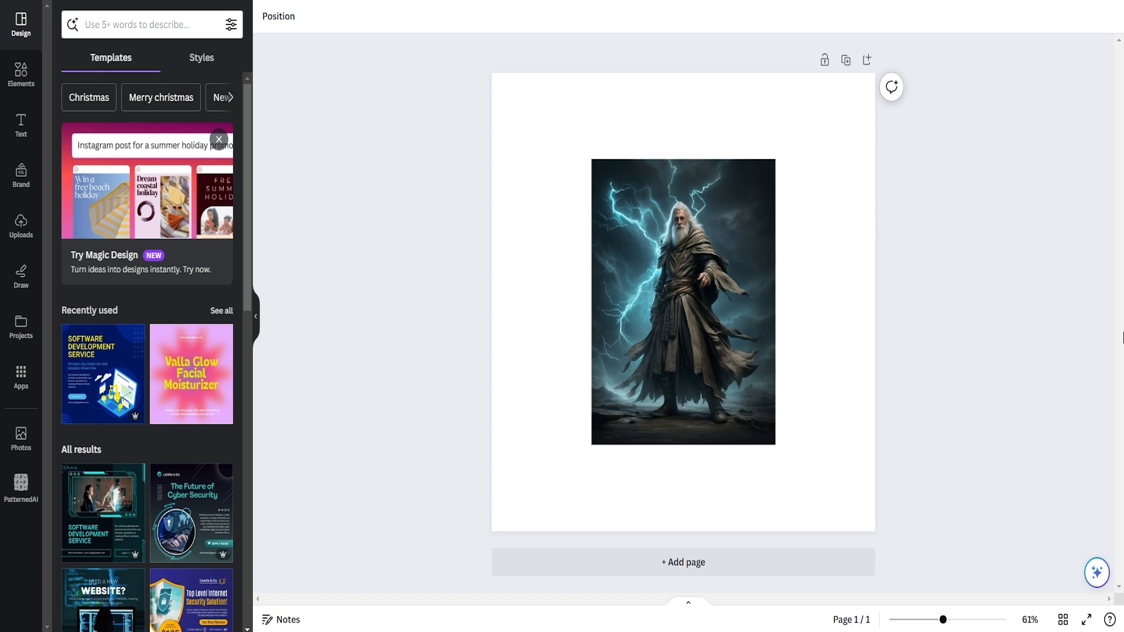
Remove the background from the wizard picture with BG Remover.
{"action": "left_click", "coordinate": [701, 311]}
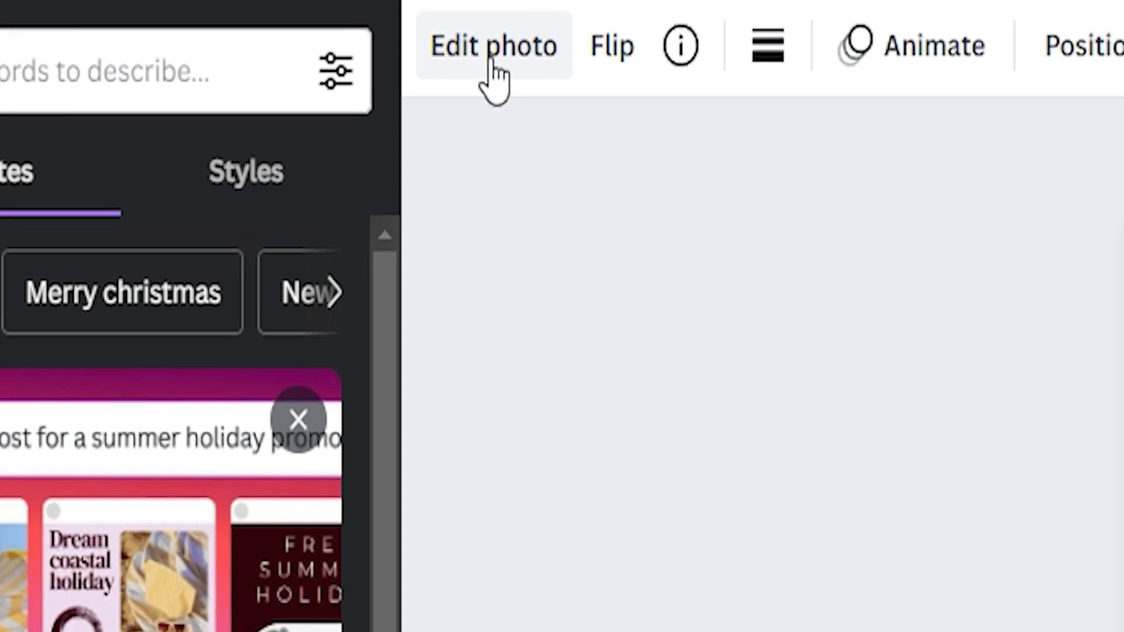
{"action": "left_click", "coordinate": [492, 59]}
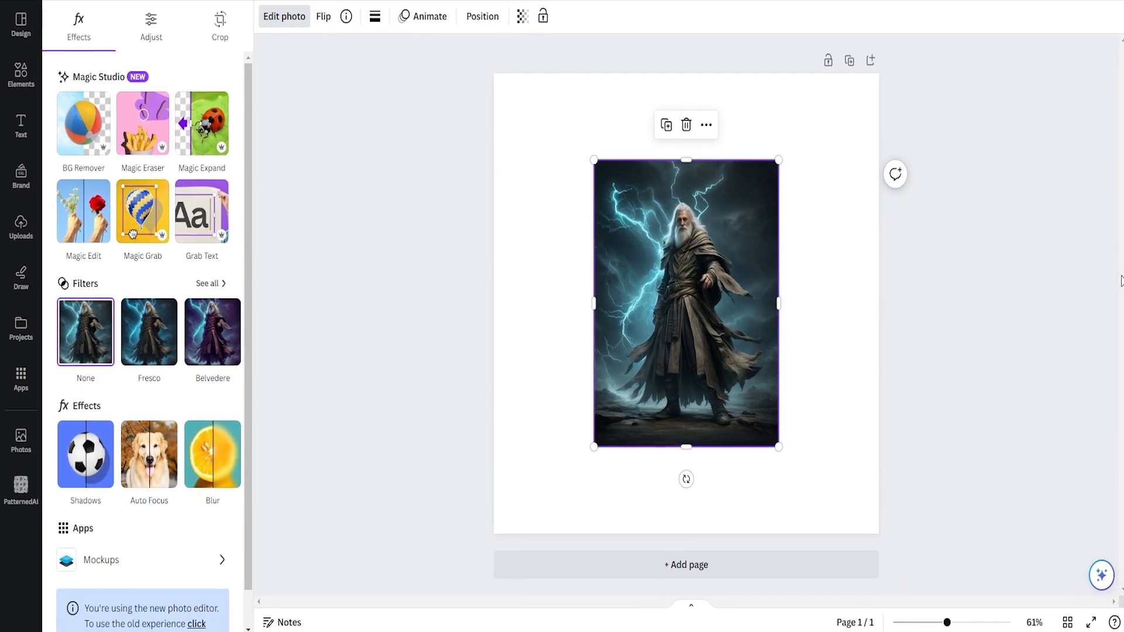
{"action": "left_click", "coordinate": [83, 142]}
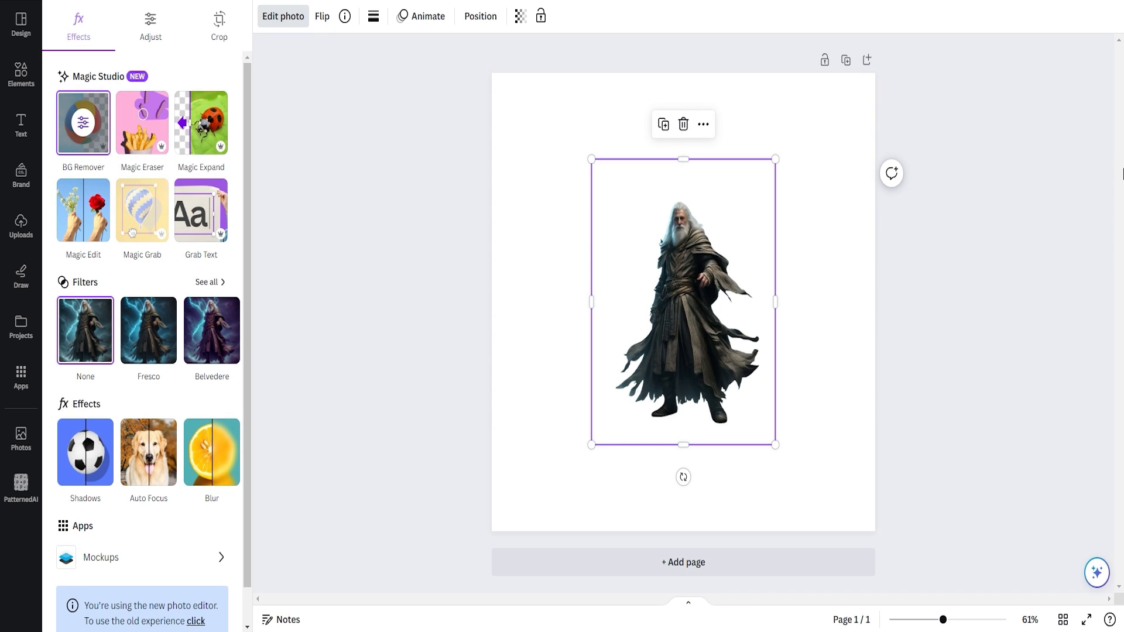
{"action": "left_click", "coordinate": [1115, 127]}
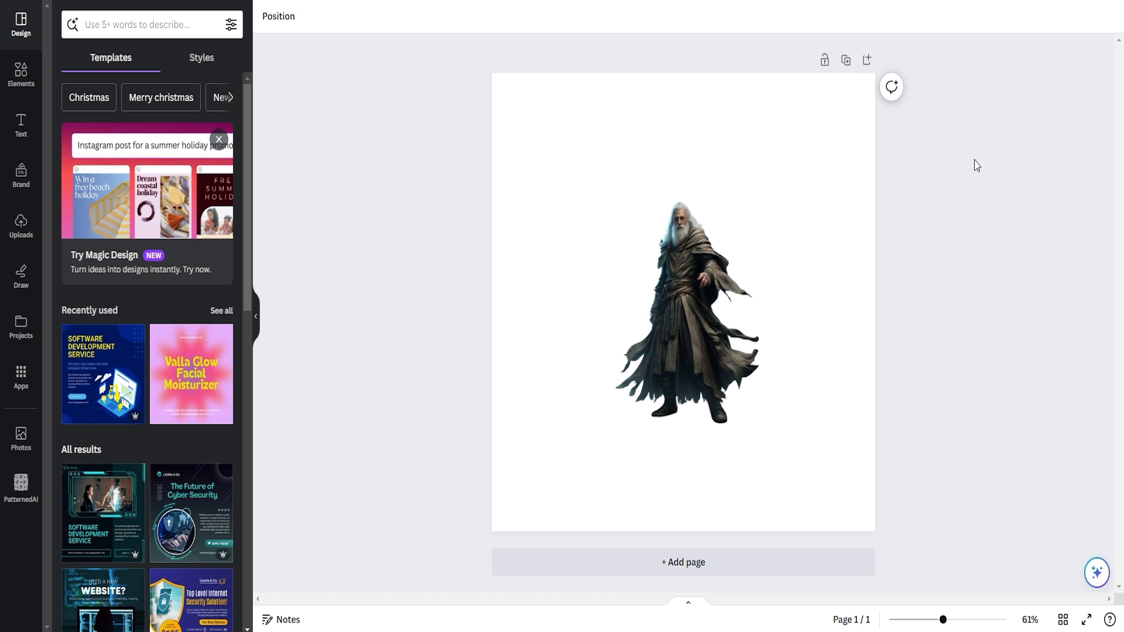
Open the BG Remover settings for the wizard cutout.
{"action": "left_click", "coordinate": [694, 285]}
{"action": "left_click", "coordinate": [286, 18]}
{"action": "left_click", "coordinate": [75, 128]}
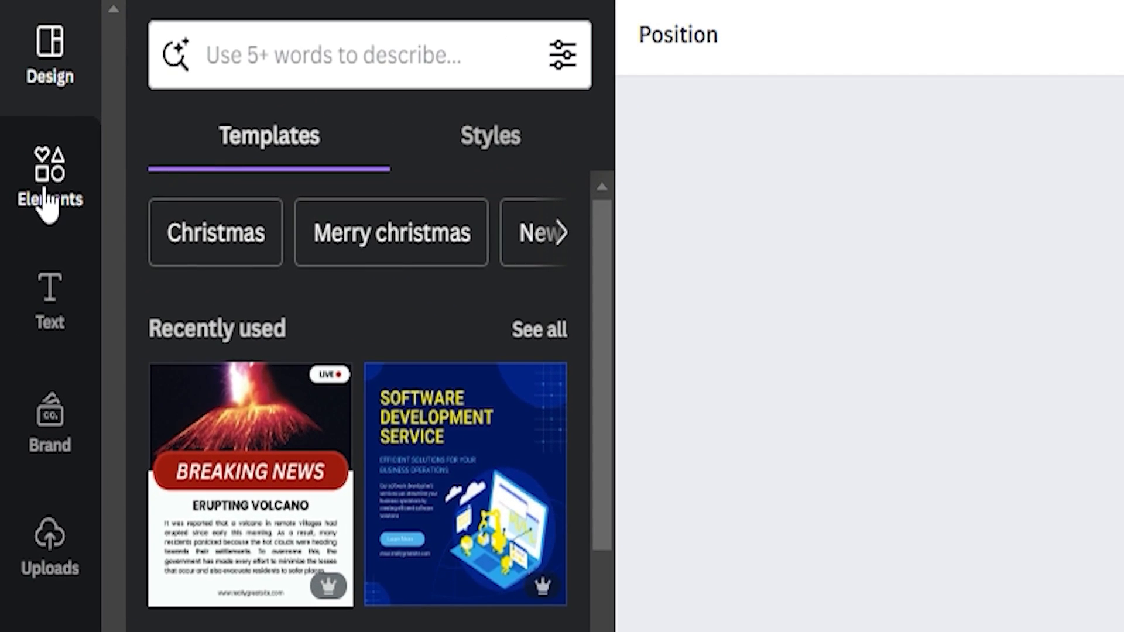
Search the elements for "Volcano Eruption" and set the lava-covered volcano photo as the page background behind the wizard.
{"action": "left_click", "coordinate": [20, 79]}
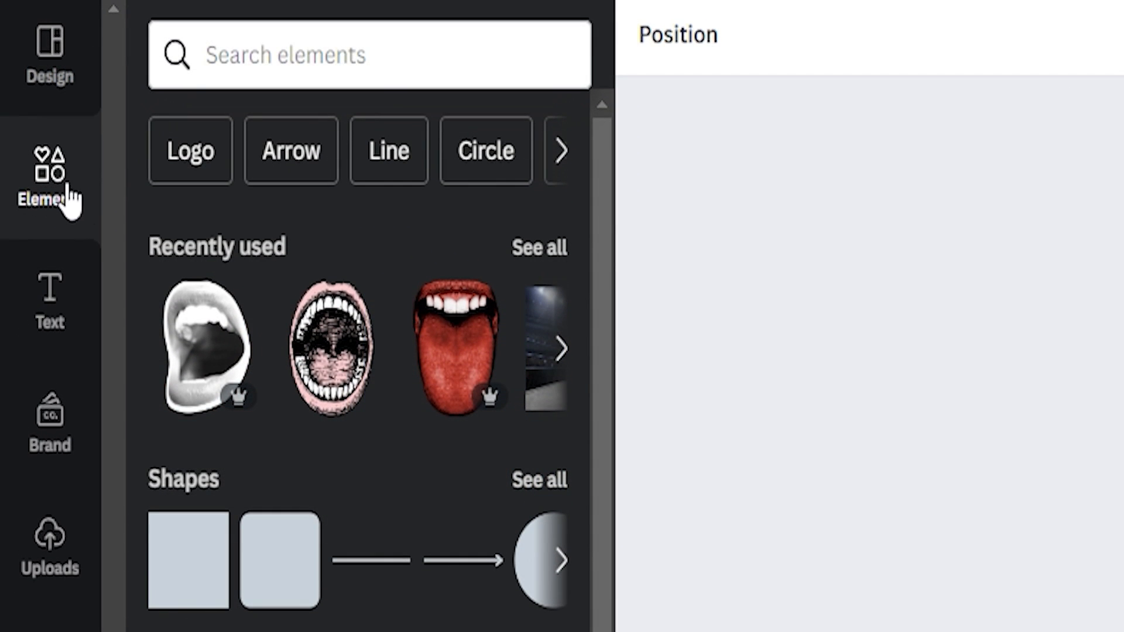
{"action": "left_click", "coordinate": [305, 56]}
{"action": "type", "text": "Volcano Eruption"}
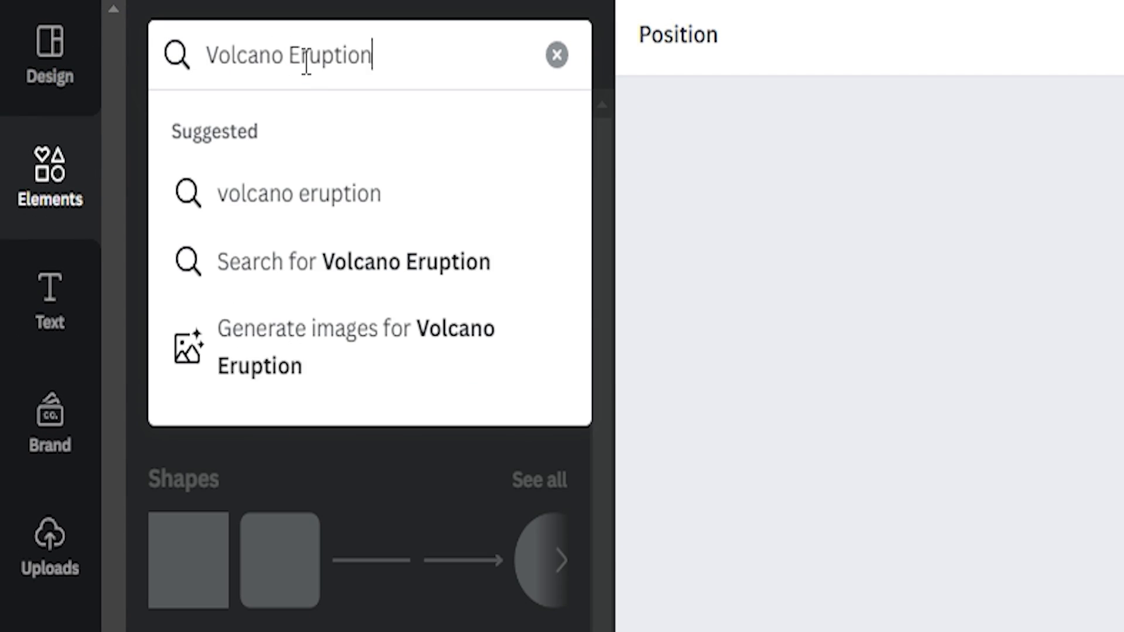
{"action": "key", "text": "Return"}
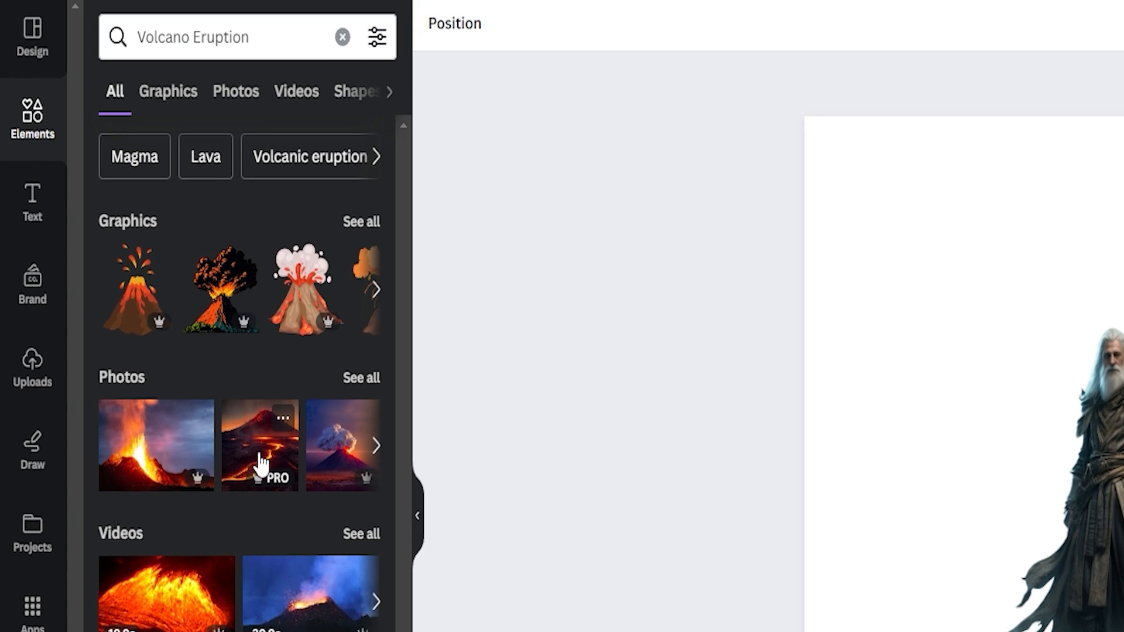
{"action": "left_click_drag", "start_coordinate": [255, 467], "coordinate": [891, 420]}
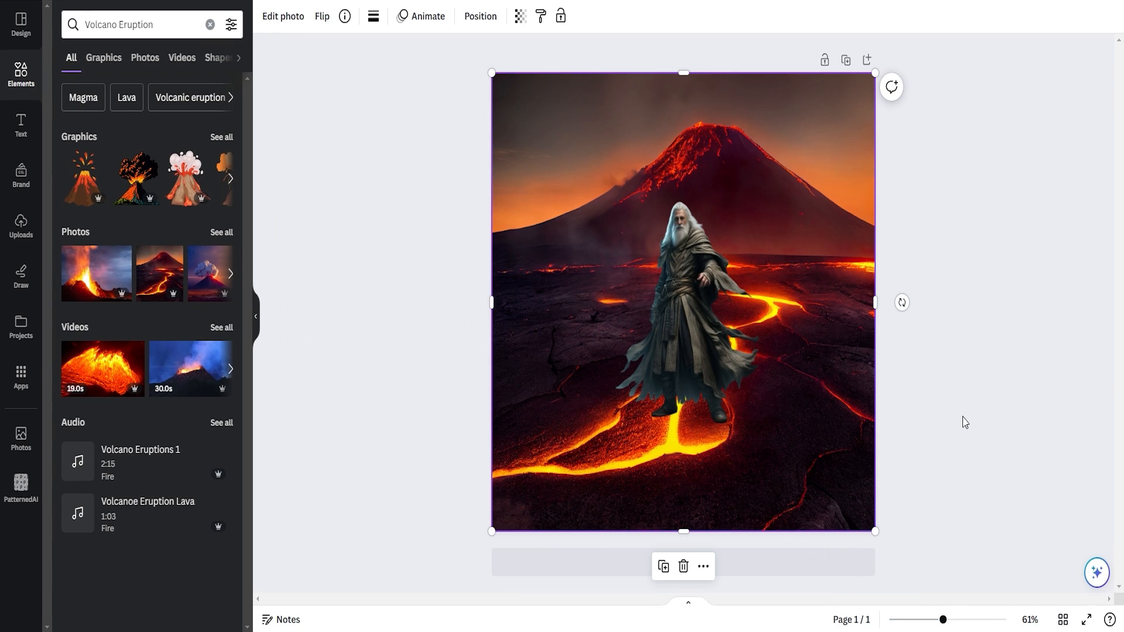
{"action": "left_click", "coordinate": [965, 423]}
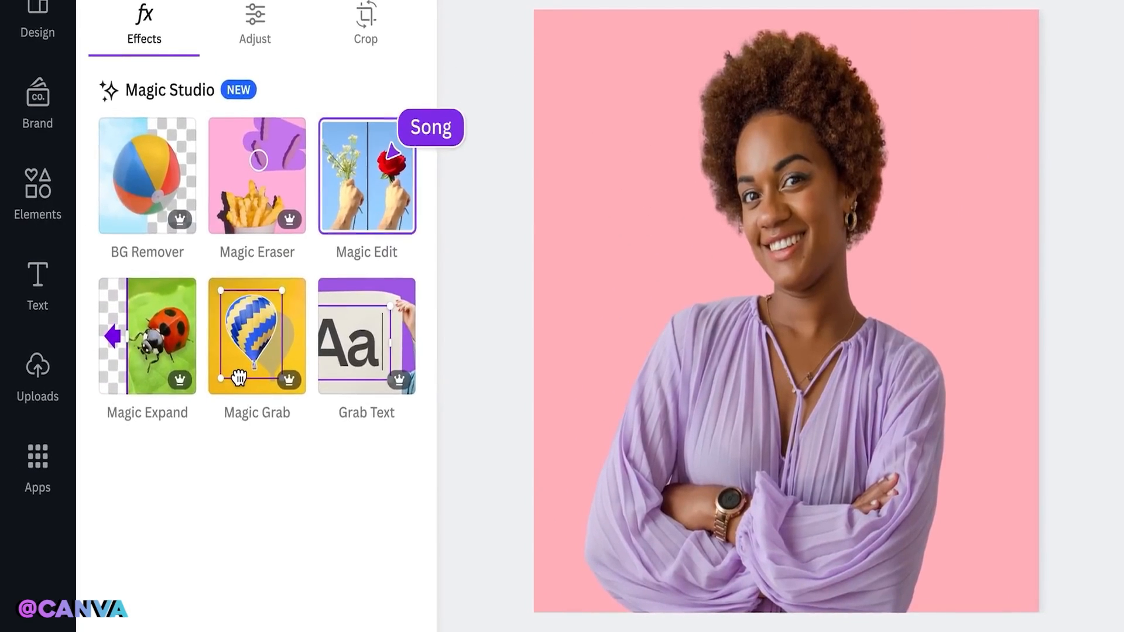
With Magic Edit, brush over the woman's purple blouse and describe the edit as "Professional portrait in a suit jacket".
{"action": "left_click", "coordinate": [395, 146]}
{"action": "mouse_move", "coordinate": [603, 404]}
{"action": "left_mouse_down"}
{"action": "mouse_move", "coordinate": [700, 350]}
{"action": "mouse_move", "coordinate": [596, 541]}
{"action": "mouse_move", "coordinate": [759, 372]}
{"action": "mouse_move", "coordinate": [750, 477]}
{"action": "mouse_move", "coordinate": [805, 461]}
{"action": "mouse_move", "coordinate": [837, 486]}
{"action": "mouse_move", "coordinate": [891, 417]}
{"action": "left_mouse_up"}
{"action": "left_click", "coordinate": [382, 277]}
{"action": "left_click", "coordinate": [369, 219]}
{"action": "type", "text": "Professional portrait i"}
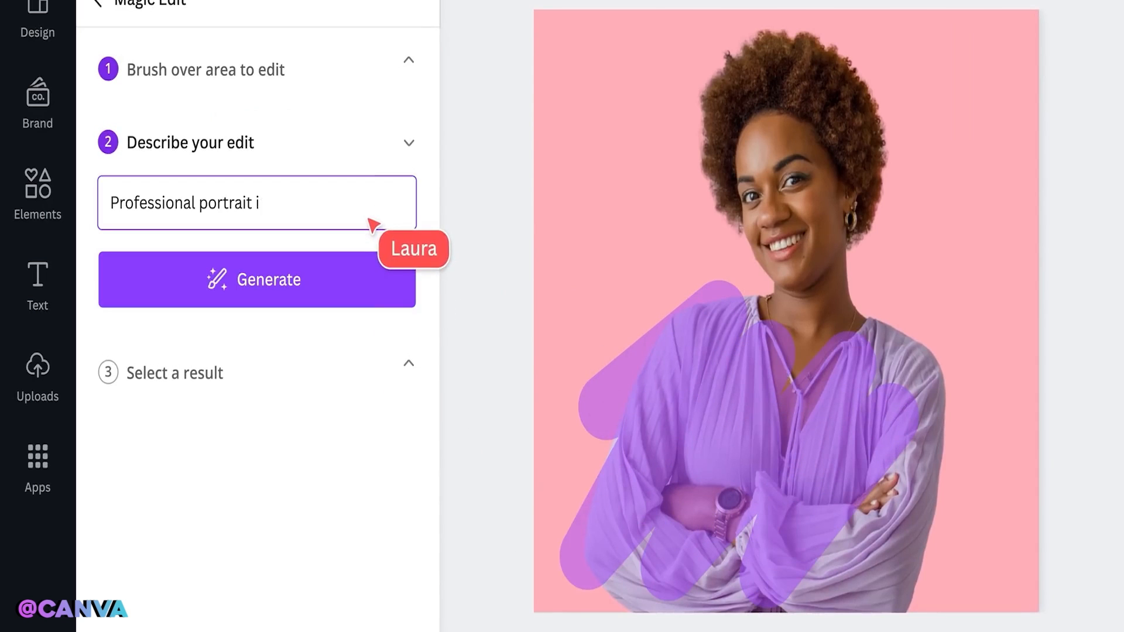
{"action": "type", "text": "n a suit jacket"}
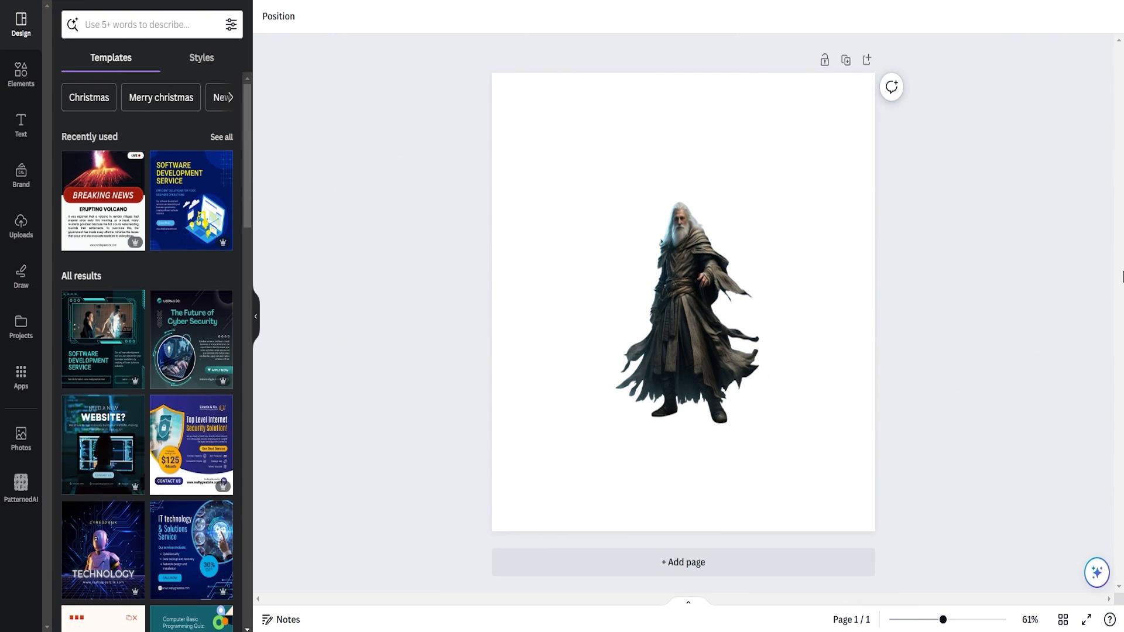
Open the wizard cutout in Magic Edit and brush over his robe and boots at brush size 20.
{"action": "left_click", "coordinate": [713, 294]}
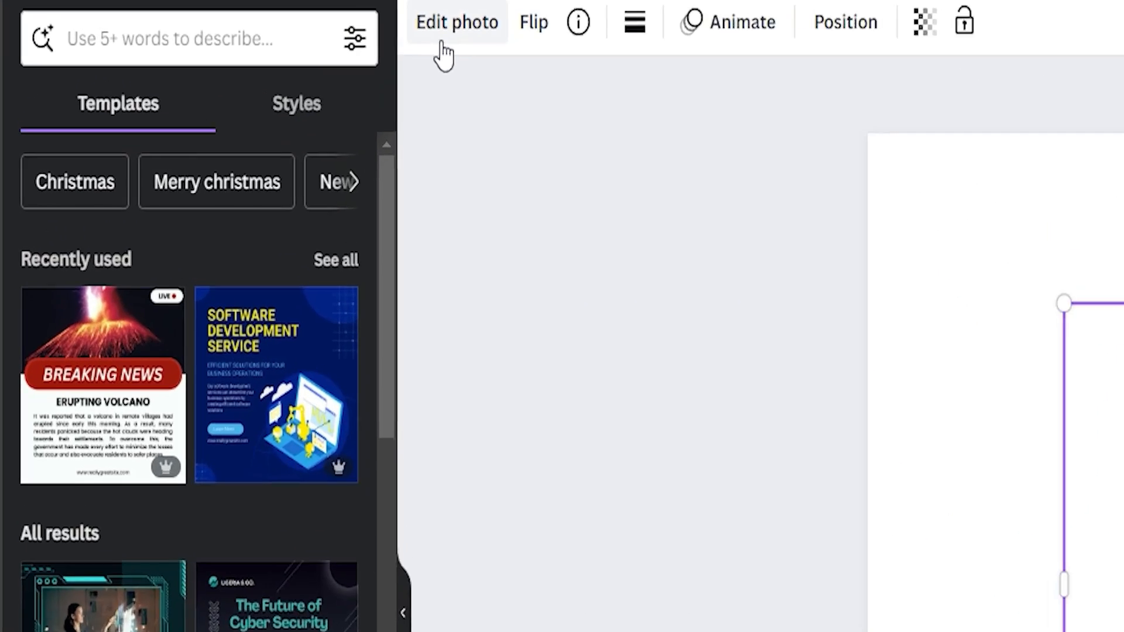
{"action": "left_click", "coordinate": [276, 23]}
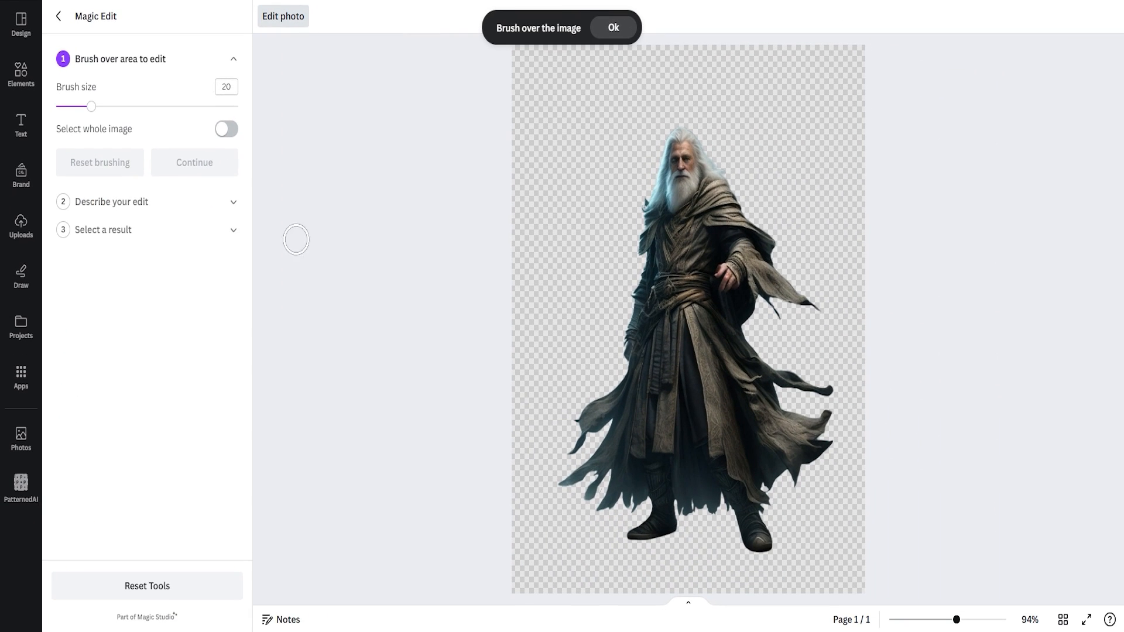
{"action": "mouse_move", "coordinate": [656, 212]}
{"action": "left_mouse_down"}
{"action": "mouse_move", "coordinate": [619, 404]}
{"action": "mouse_move", "coordinate": [627, 459]}
{"action": "mouse_move", "coordinate": [682, 495]}
{"action": "mouse_move", "coordinate": [643, 534]}
{"action": "mouse_move", "coordinate": [669, 308]}
{"action": "mouse_move", "coordinate": [715, 189]}
{"action": "mouse_move", "coordinate": [759, 277]}
{"action": "mouse_move", "coordinate": [745, 386]}
{"action": "mouse_move", "coordinate": [809, 421]}
{"action": "mouse_move", "coordinate": [752, 500]}
{"action": "left_mouse_up"}
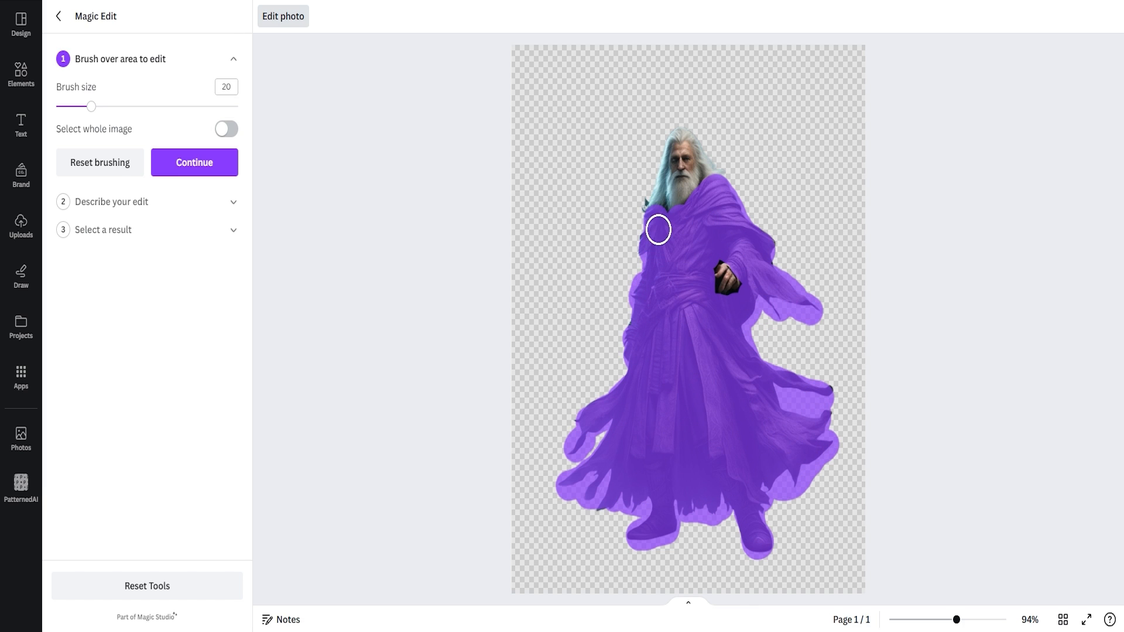
Generate the robe edit from the prompt "make it color yellow with metallic" and choose the second result.
{"action": "left_click", "coordinate": [181, 166]}
{"action": "left_click", "coordinate": [169, 150]}
{"action": "type", "text": "m"}
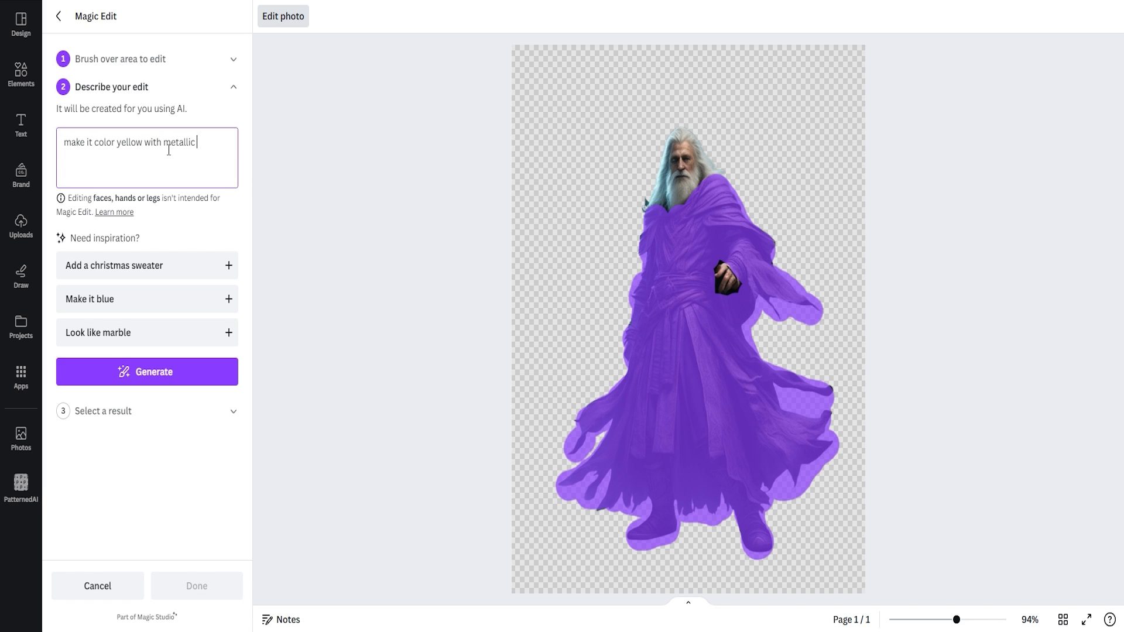
{"action": "left_click", "coordinate": [150, 374]}
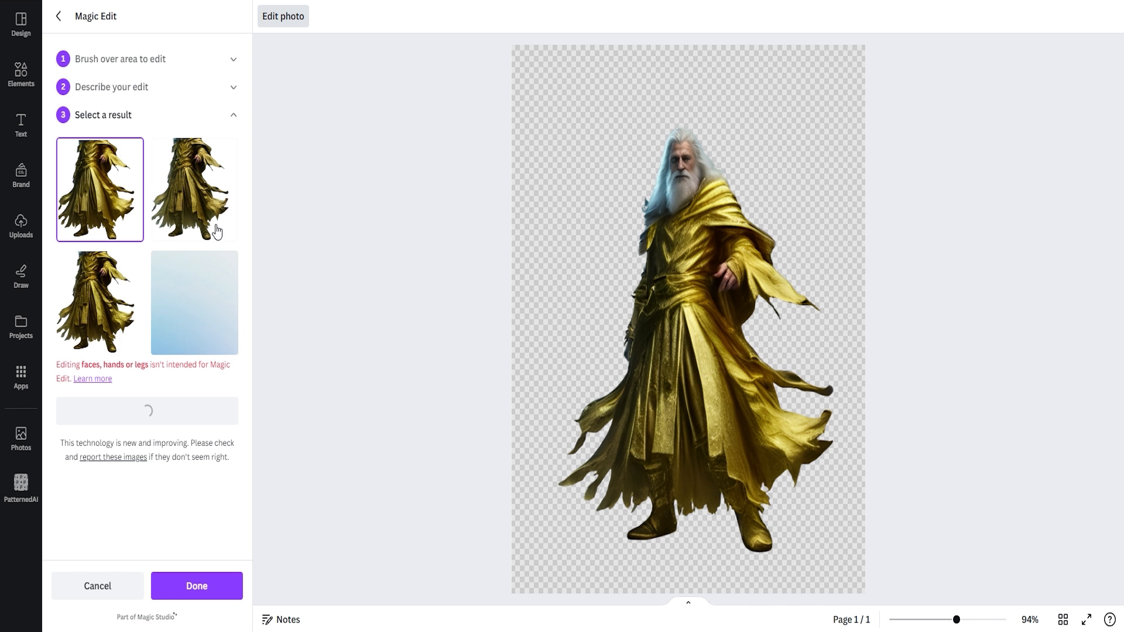
{"action": "left_click", "coordinate": [205, 216]}
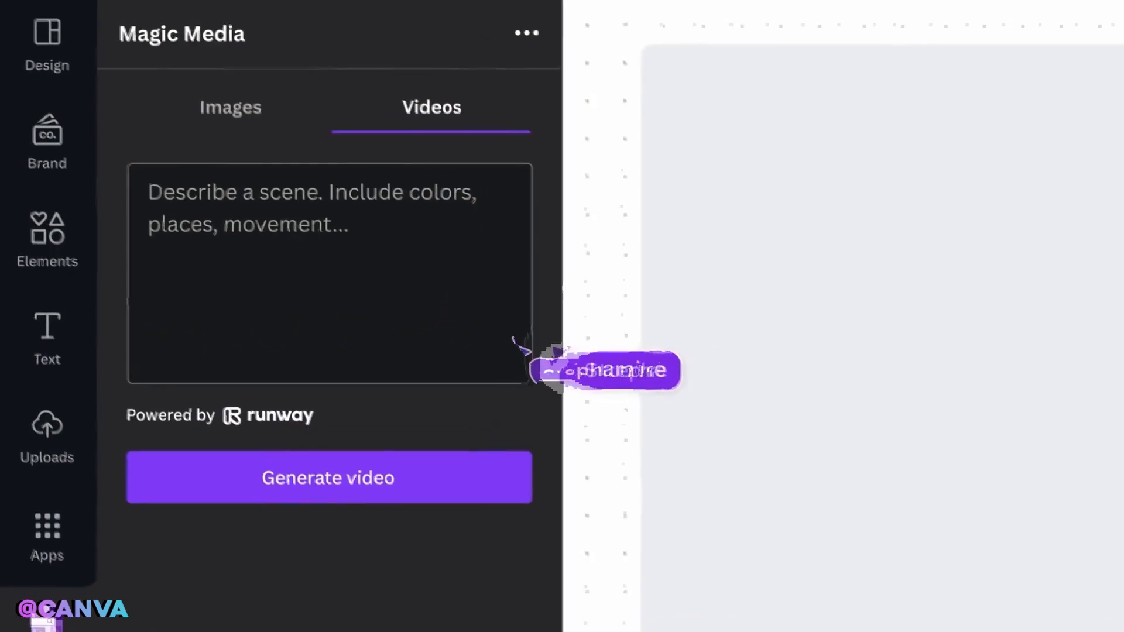
Generate a Magic Media video from the prompt "A vibrant jungle city" and place it in the Shot 1 frame.
{"action": "left_click", "coordinate": [402, 264]}
{"action": "type", "text": "A vibrant jungle city"}
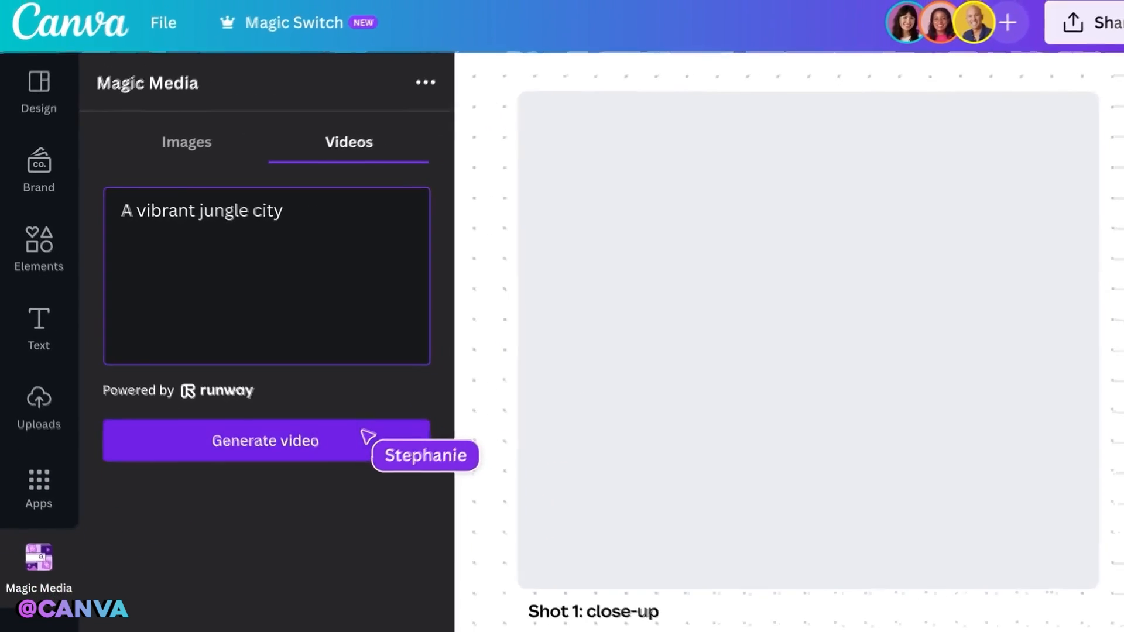
{"action": "left_click", "coordinate": [356, 441]}
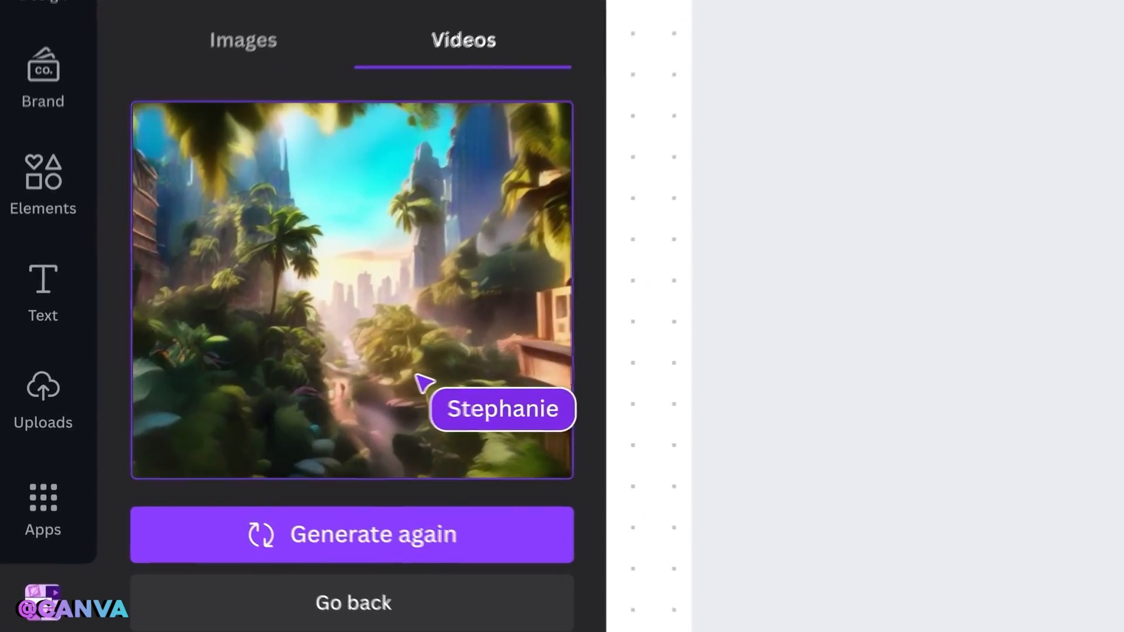
{"action": "left_click_drag", "start_coordinate": [417, 376], "coordinate": [651, 401]}
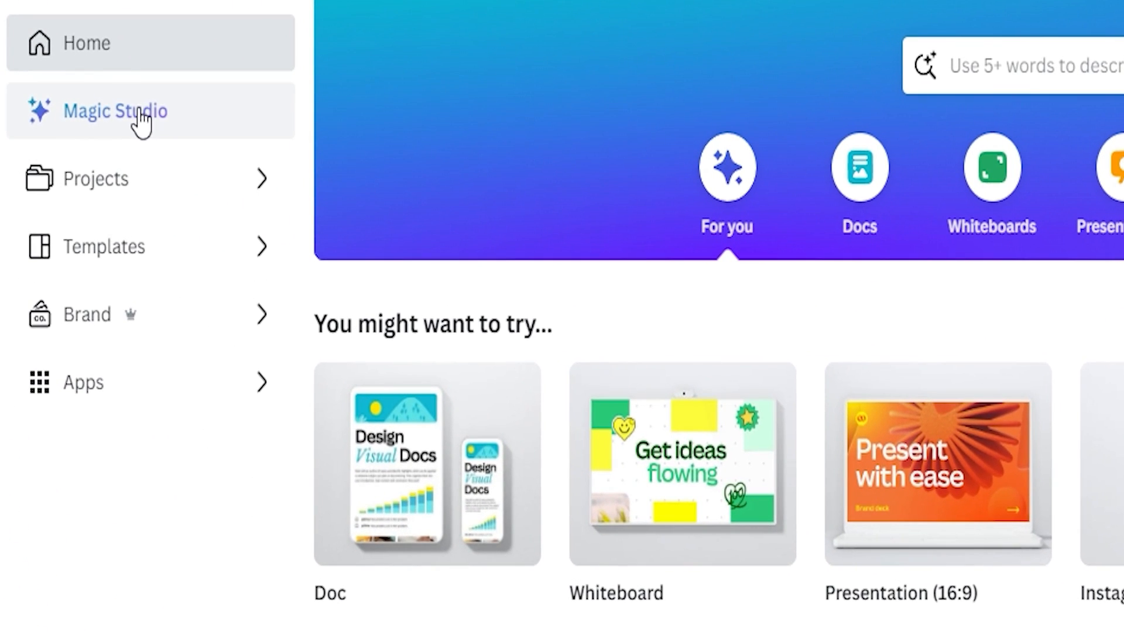
Find the Text to Image tool in Magic Studio and open it in a new design.
{"action": "left_click", "coordinate": [141, 120]}
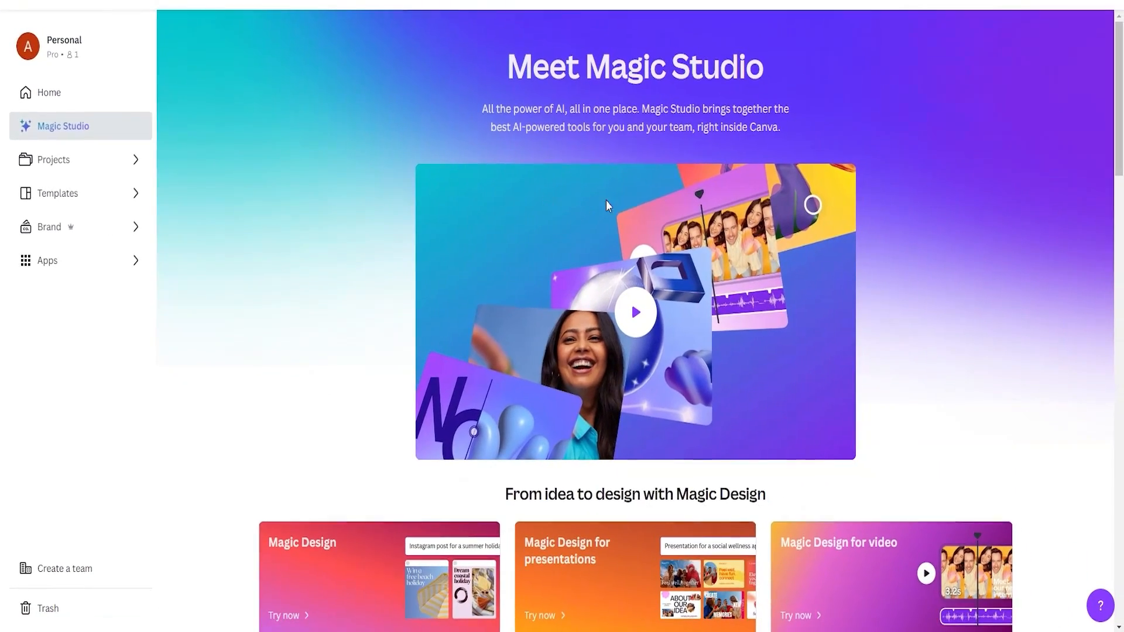
{"action": "scroll", "coordinate": [707, 185], "scroll_direction": "down", "scroll_amount": 6}
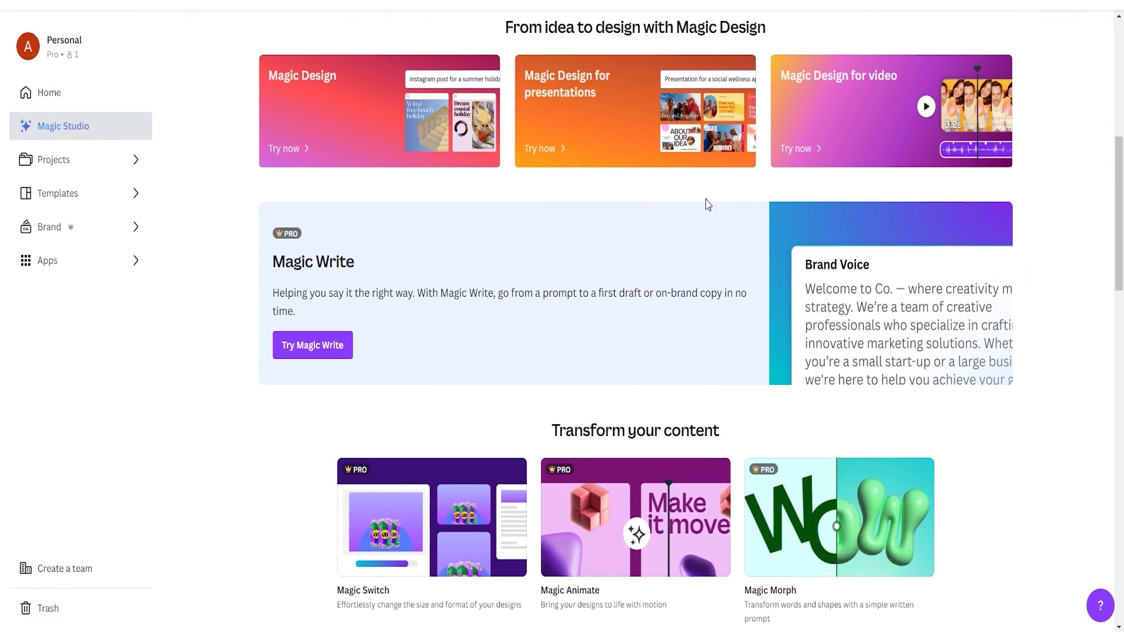
{"action": "scroll", "coordinate": [707, 203], "scroll_direction": "down", "scroll_amount": 8}
{"action": "left_click", "coordinate": [642, 228]}
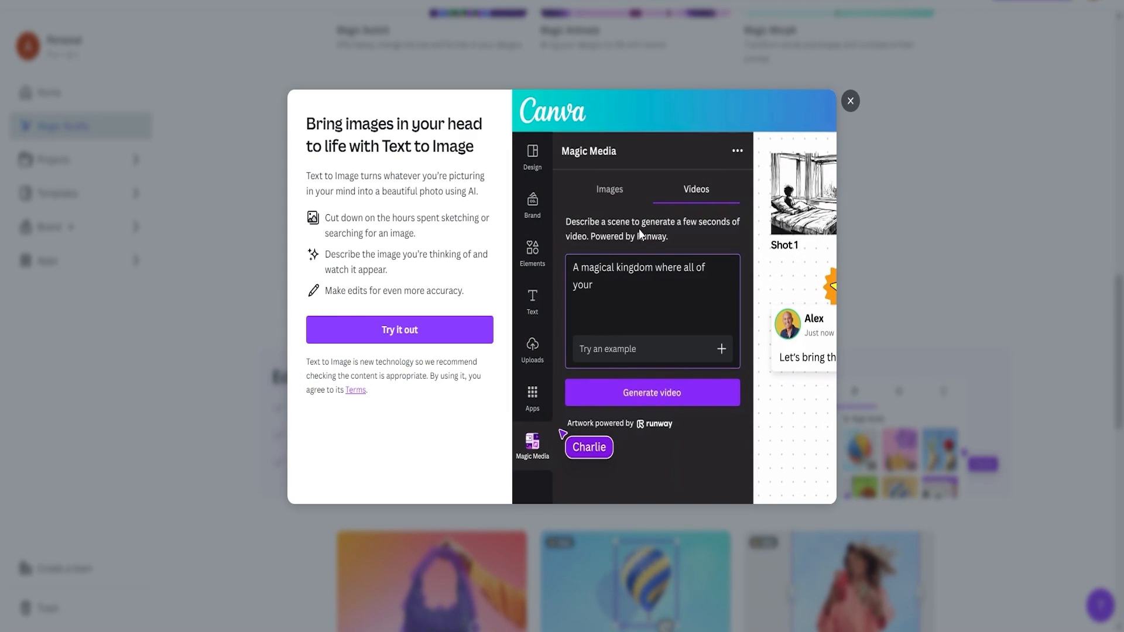
{"action": "left_click", "coordinate": [400, 330]}
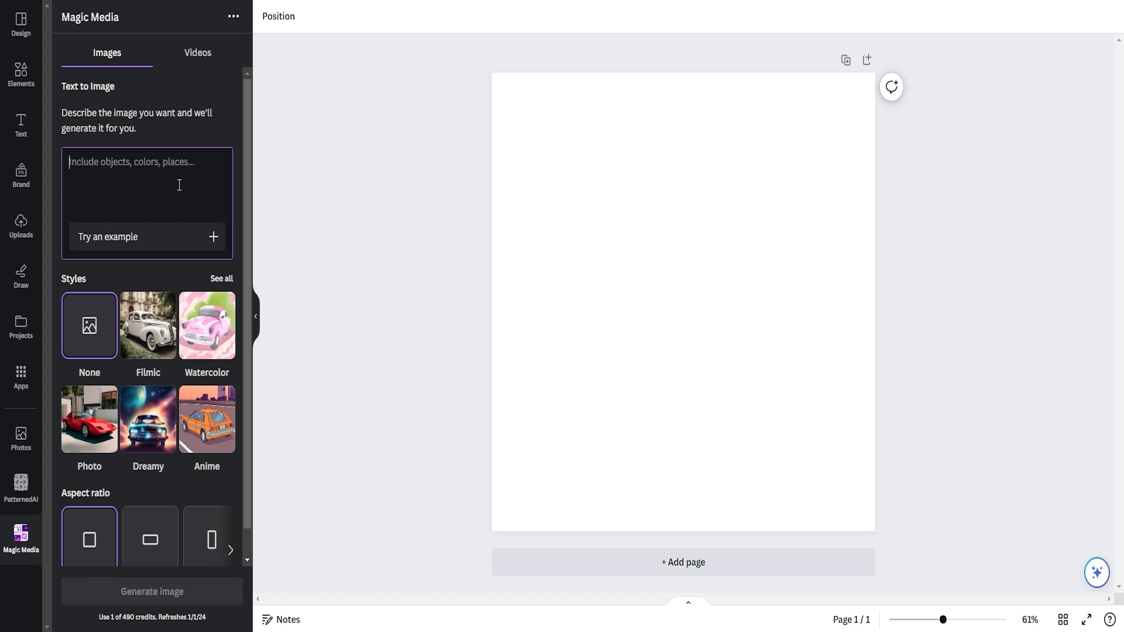
Generate square images from the prompt "A monkey dancing in the club" in the Psychedelic style.
{"action": "type", "text": "A monkey dancing in the club"}
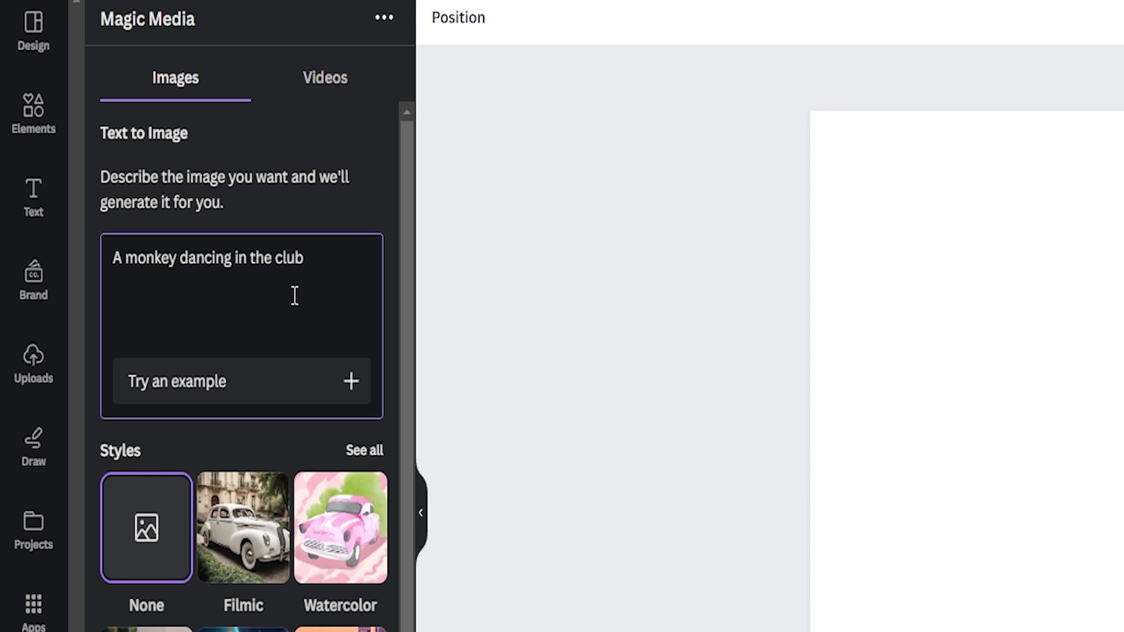
{"action": "scroll", "coordinate": [278, 298], "scroll_direction": "down", "scroll_amount": 2}
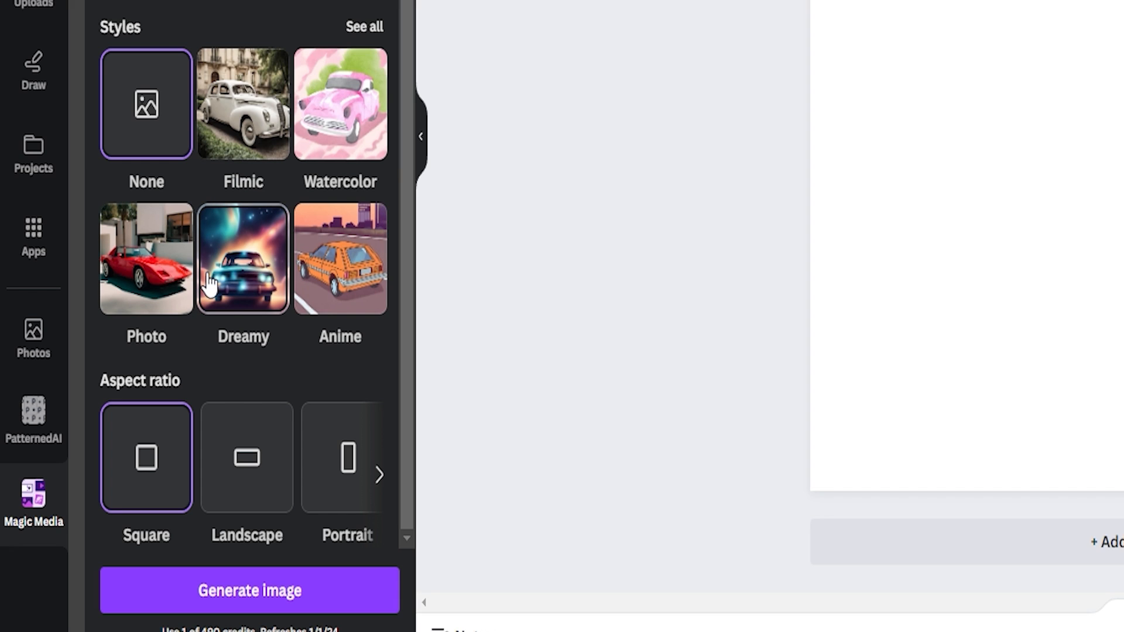
{"action": "left_click", "coordinate": [364, 28]}
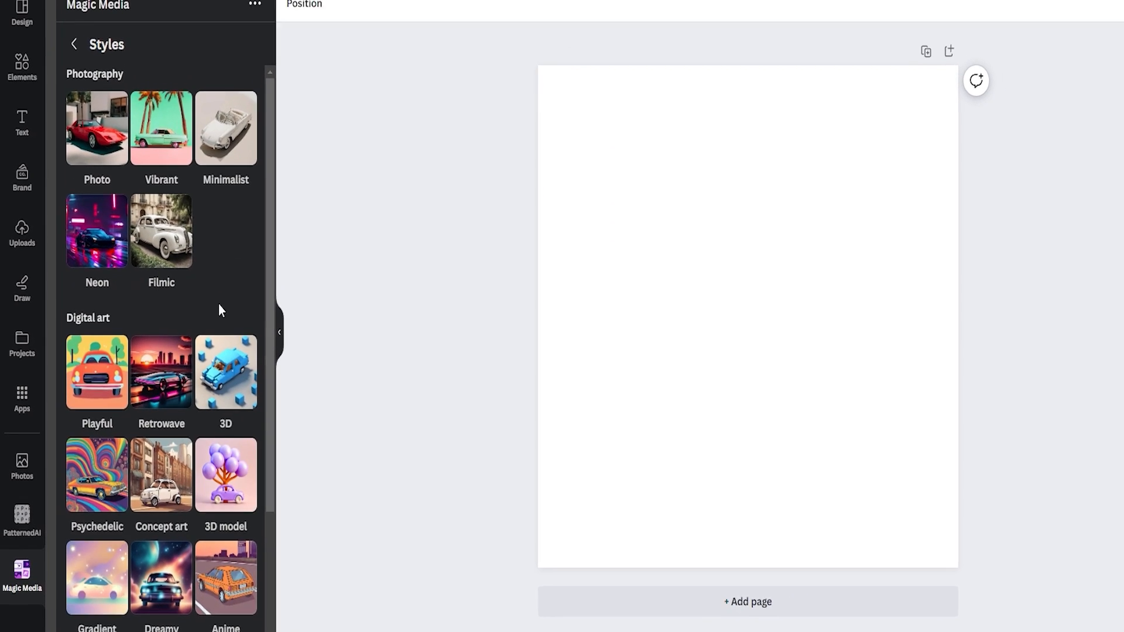
{"action": "scroll", "coordinate": [219, 310], "scroll_direction": "down", "scroll_amount": 3}
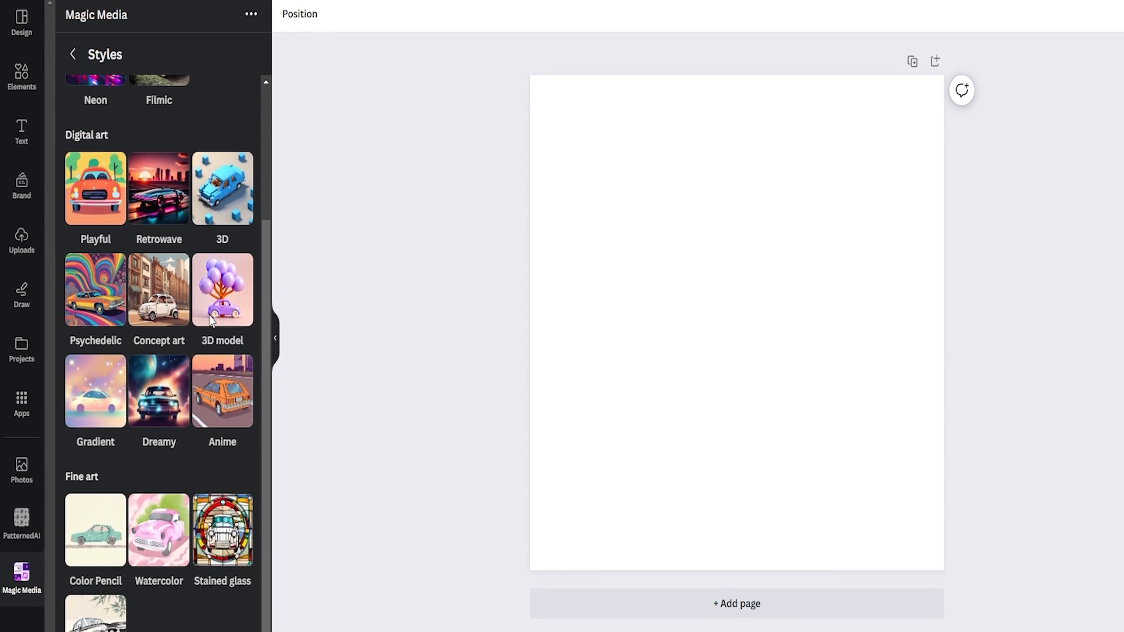
{"action": "scroll", "coordinate": [208, 316], "scroll_direction": "up", "scroll_amount": 4}
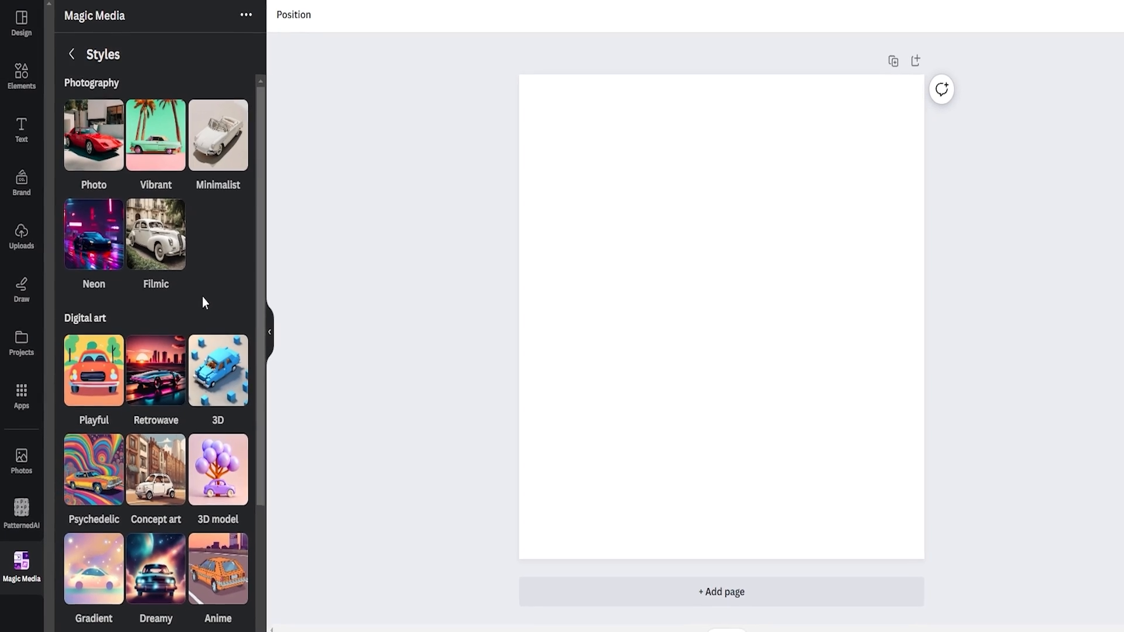
{"action": "scroll", "coordinate": [203, 298], "scroll_direction": "down", "scroll_amount": 4}
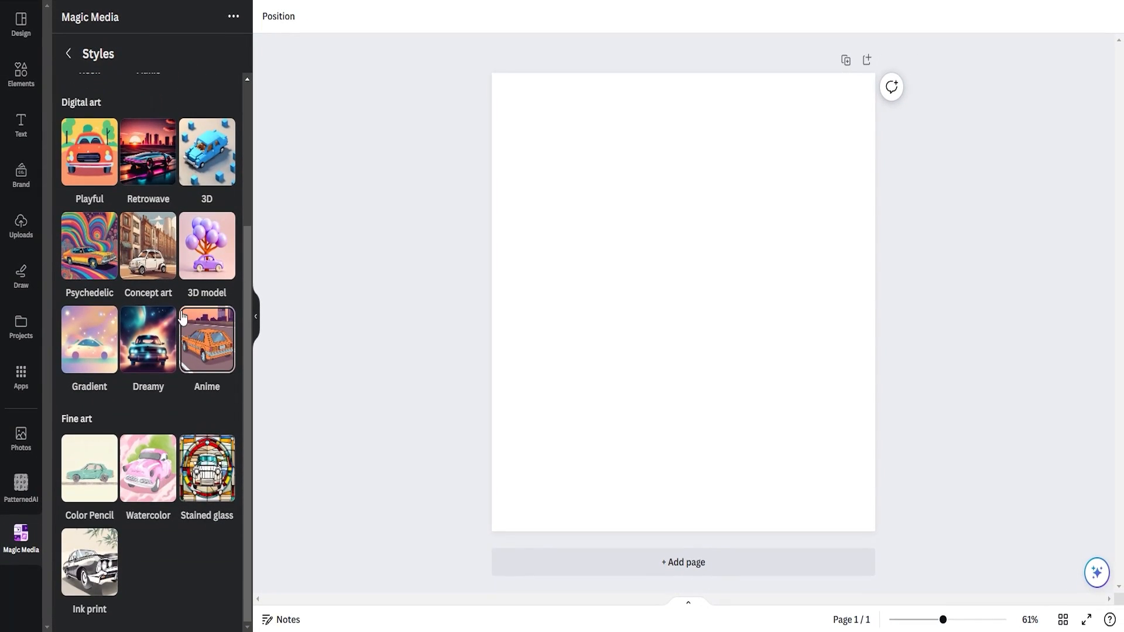
{"action": "left_click", "coordinate": [102, 277]}
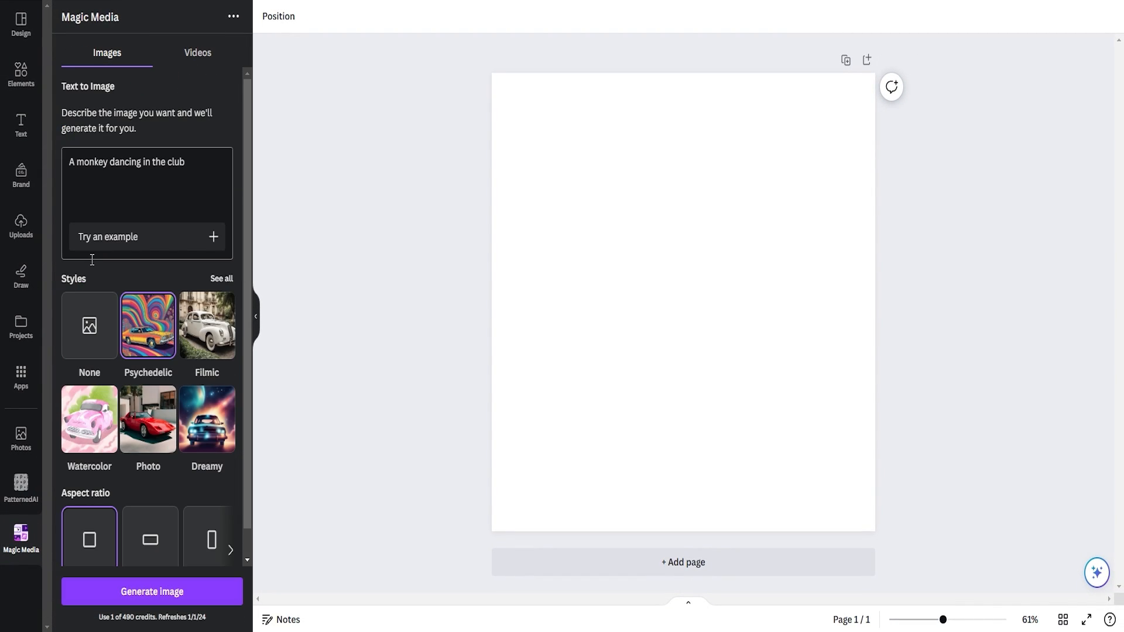
{"action": "scroll", "coordinate": [158, 378], "scroll_direction": "down", "scroll_amount": 1}
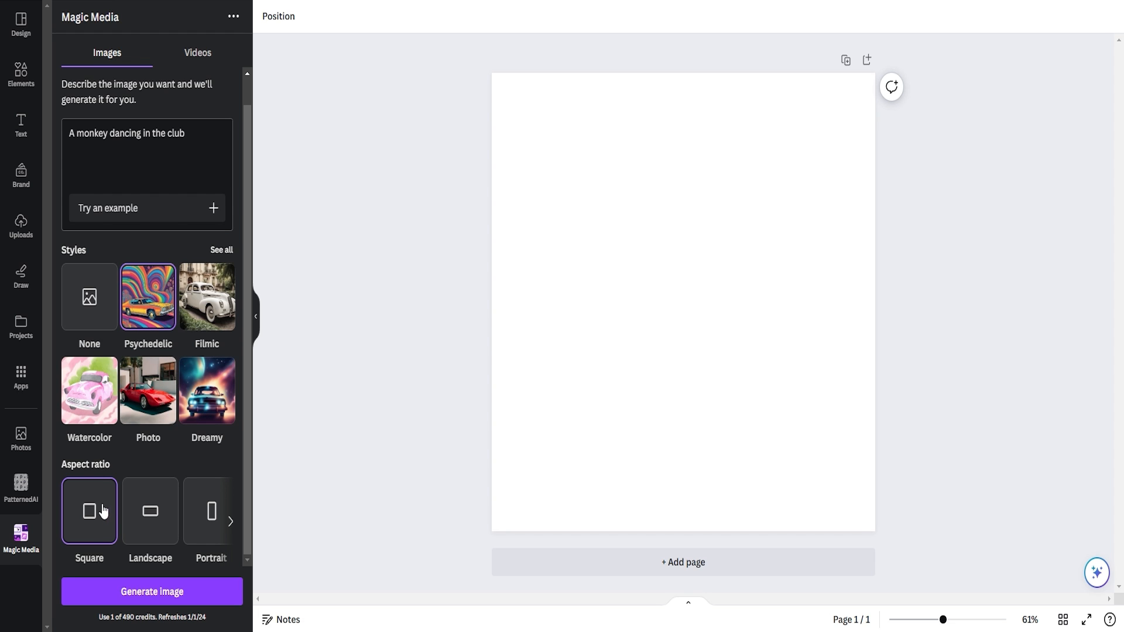
{"action": "left_click", "coordinate": [150, 591]}
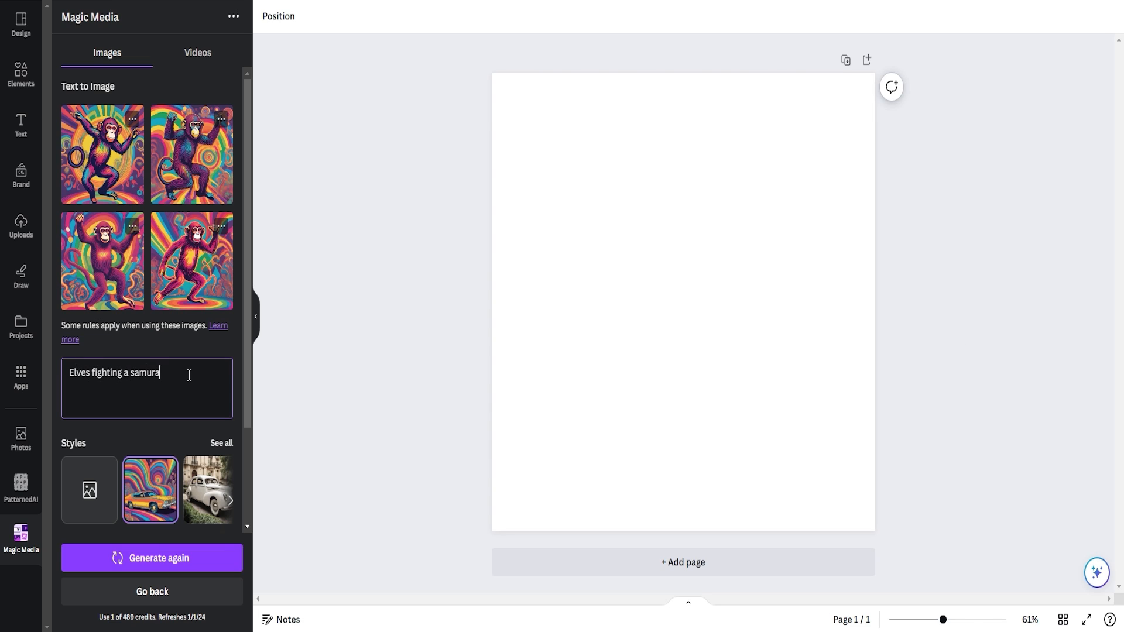
Generate a new set of images from the prompt "Elves fighting a samurai" in the Dreamy style.
{"action": "type", "text": "i"}
{"action": "left_click", "coordinate": [221, 443]}
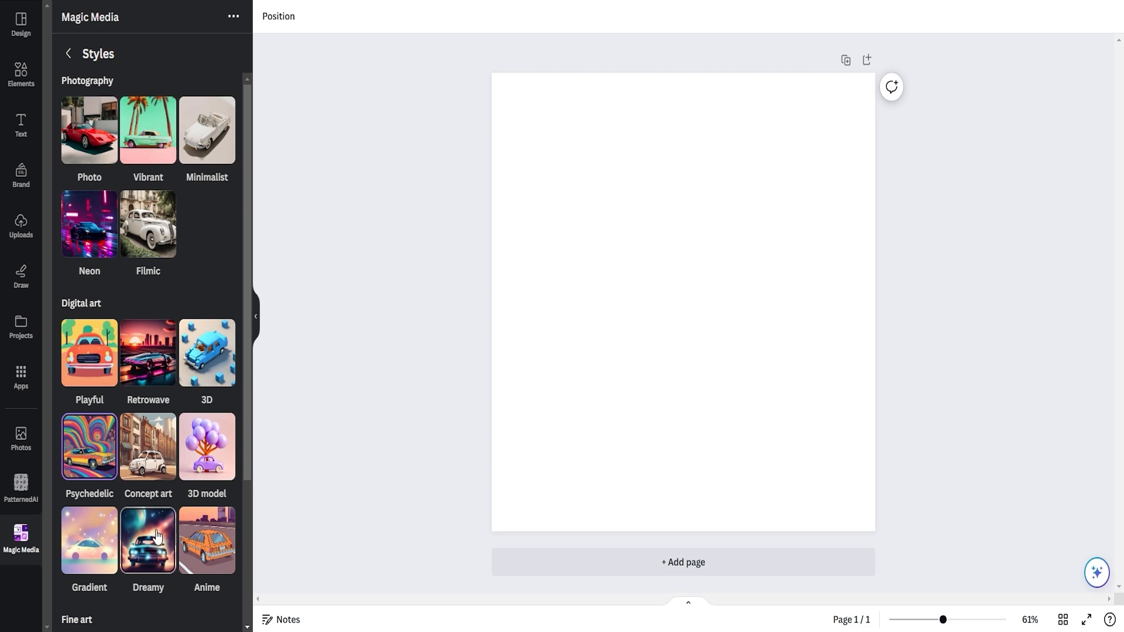
{"action": "left_click", "coordinate": [154, 537]}
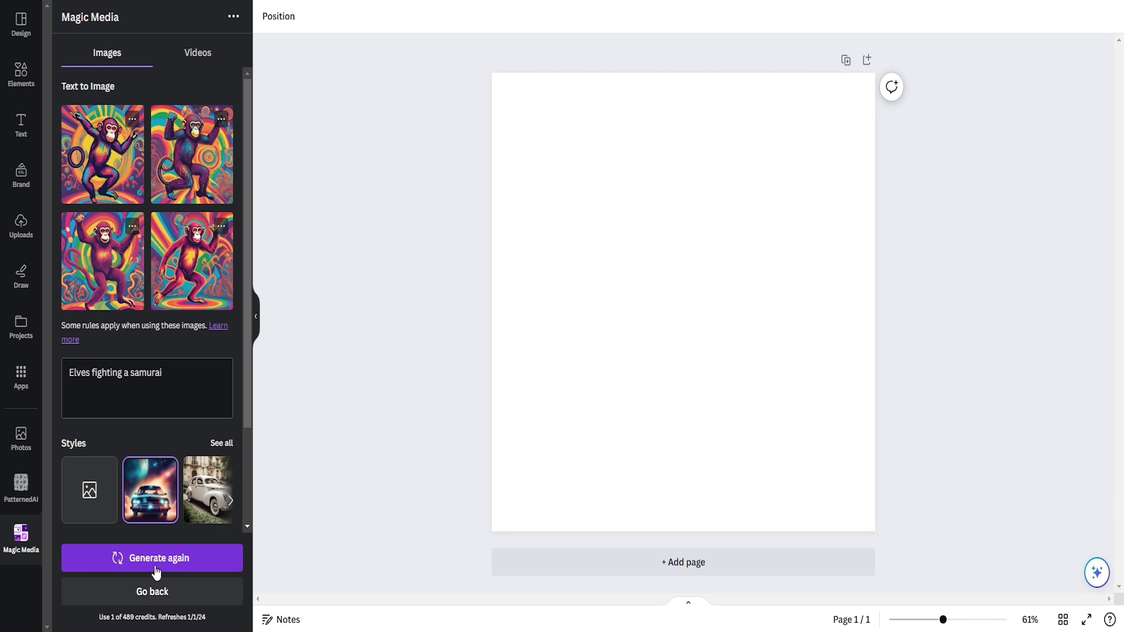
{"action": "left_click", "coordinate": [156, 571]}
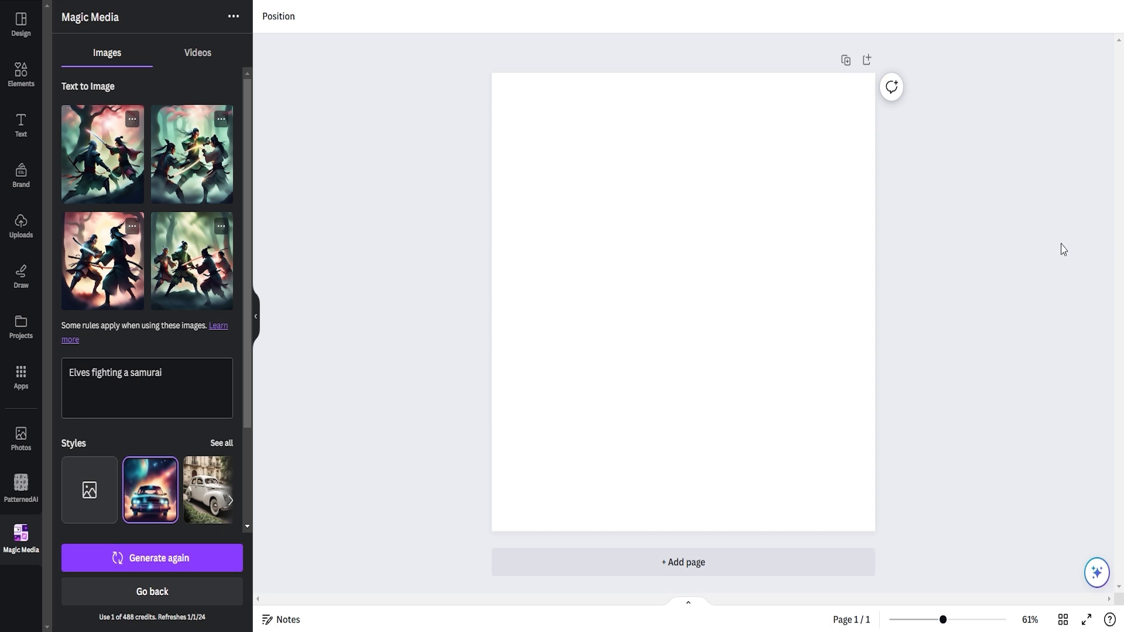
Generate a video from the prompt "Create an anime scene of a girl walking in Shibuya Street" and select it on the page.
{"action": "left_click", "coordinate": [200, 64]}
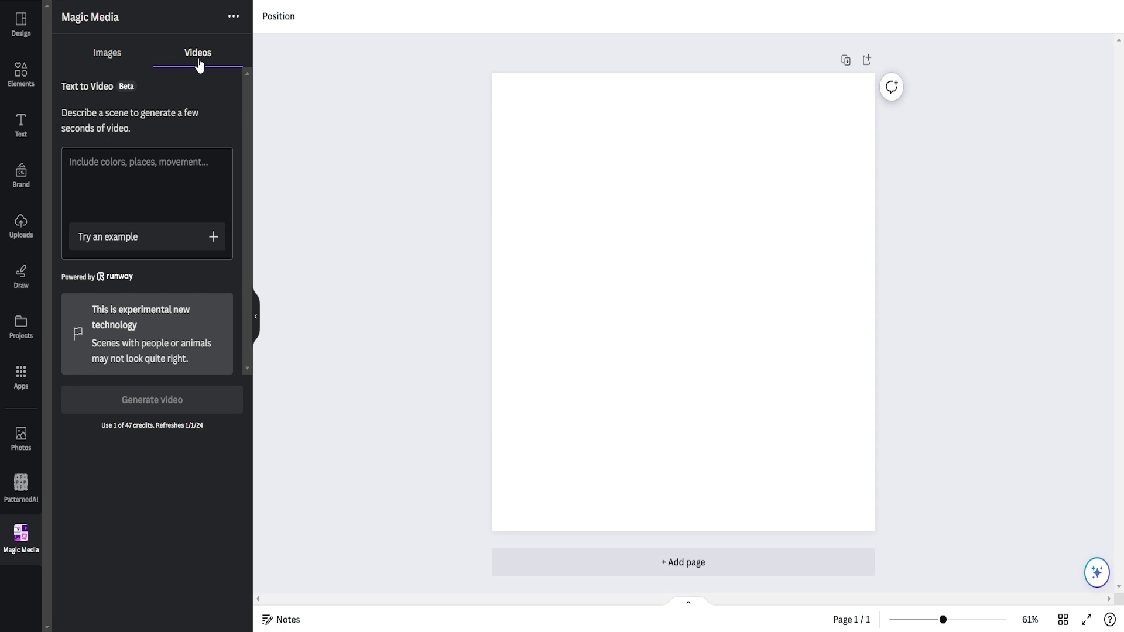
{"action": "left_click", "coordinate": [143, 160]}
{"action": "type", "text": "Create an anime scene of a girl walking in Shibuya Street"}
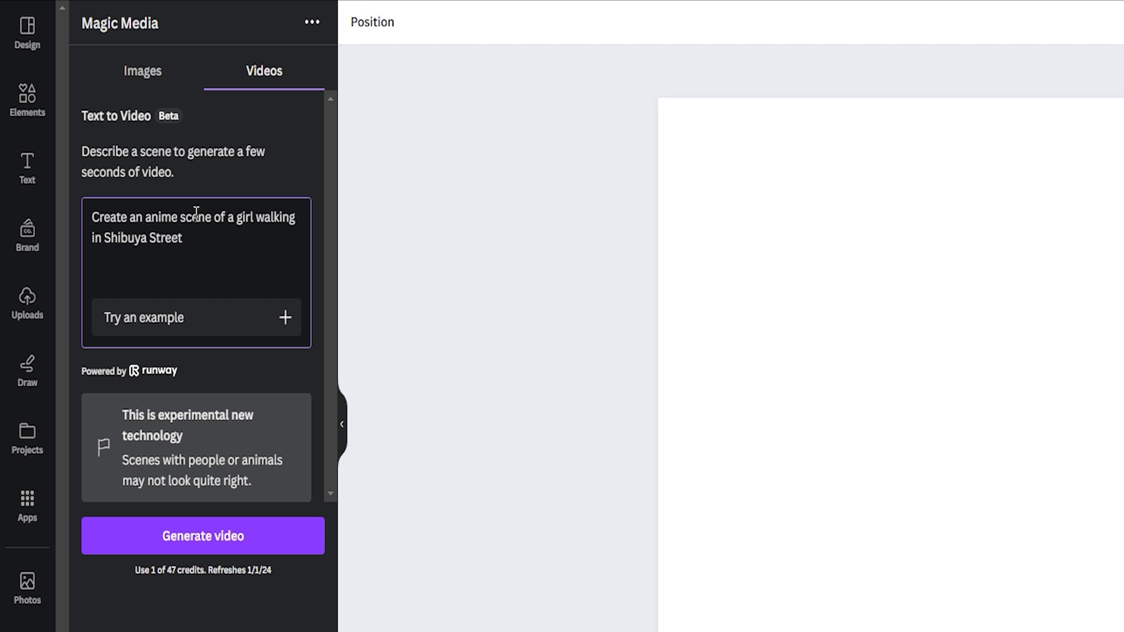
{"action": "left_click", "coordinate": [202, 536]}
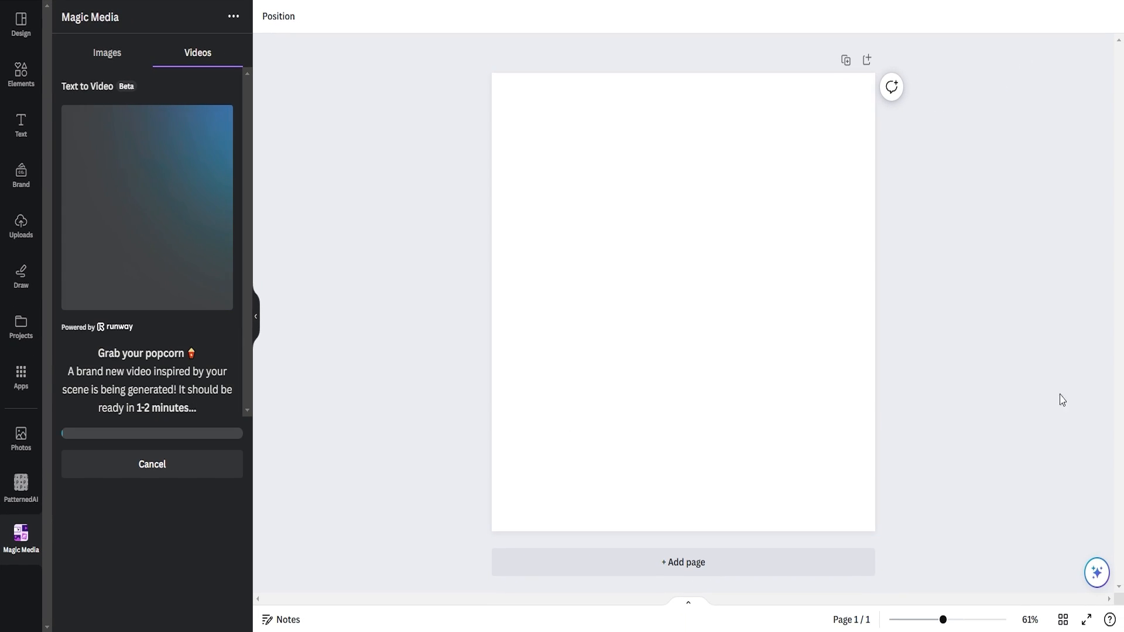
{"action": "left_click", "coordinate": [684, 299]}
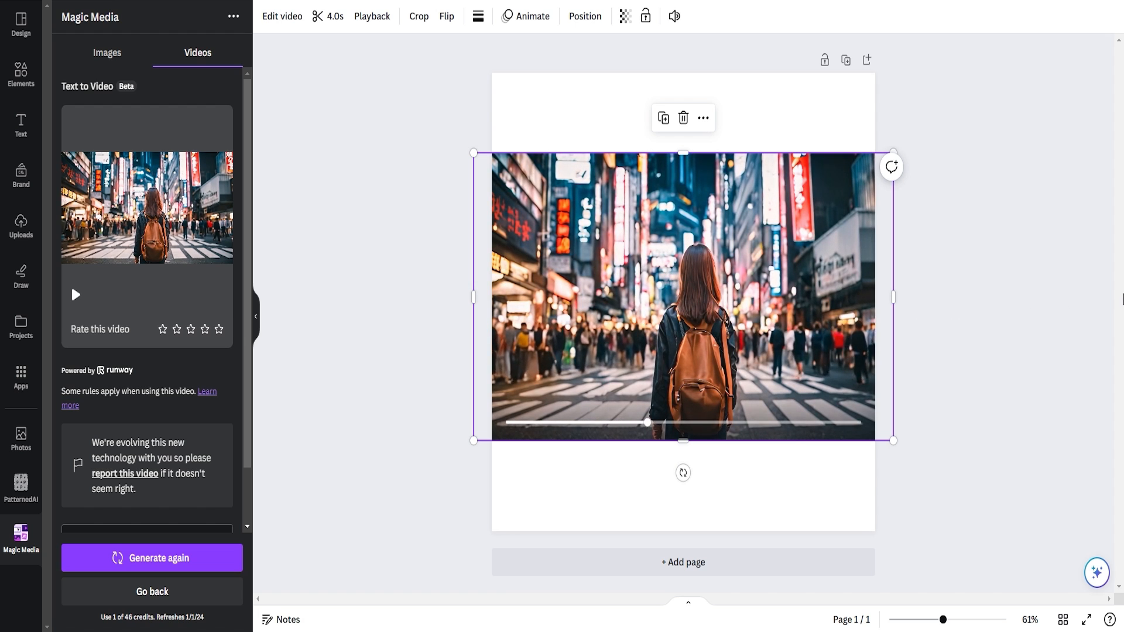
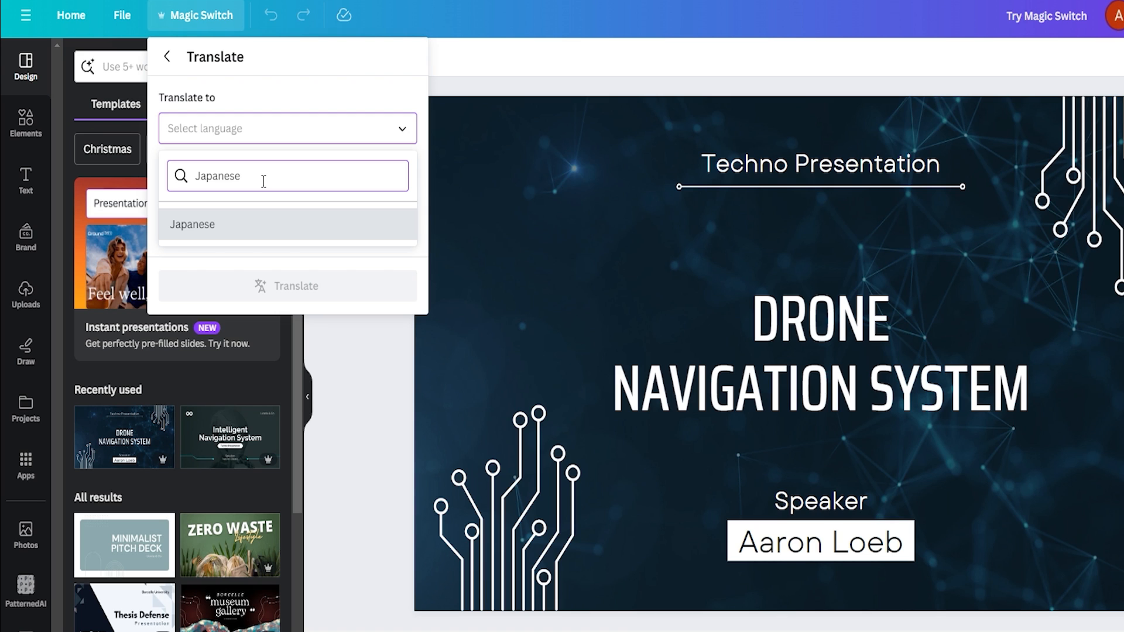
Translate all 10 pages of the existing drone presentation into Japanese without creating a copy, and check pages 2 to 5.
{"action": "left_click", "coordinate": [271, 237]}
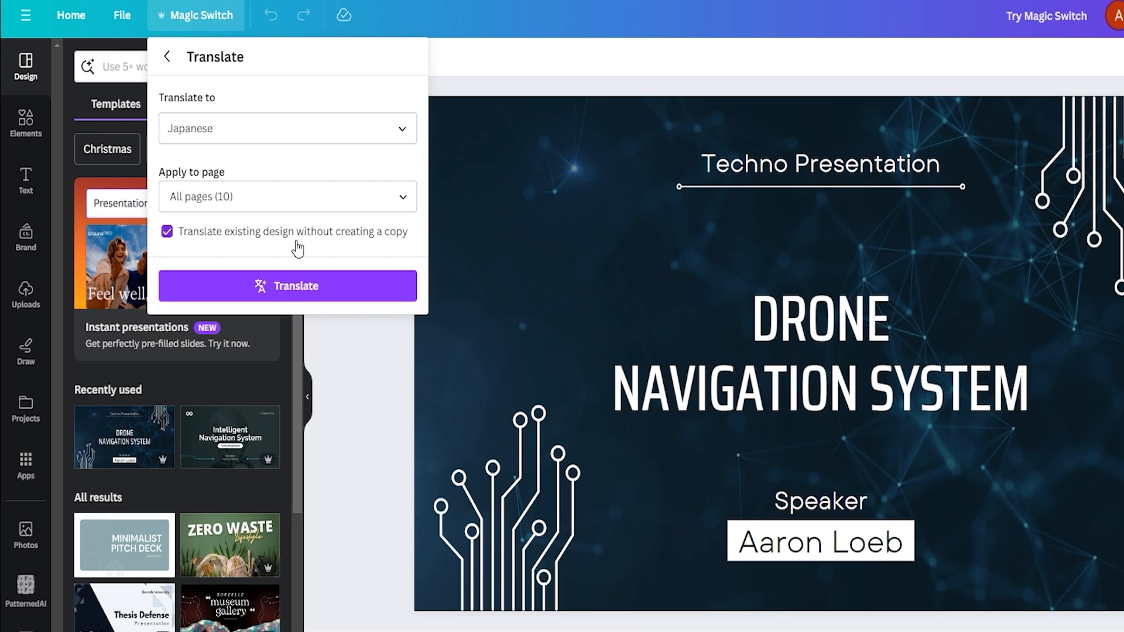
{"action": "left_click", "coordinate": [297, 286]}
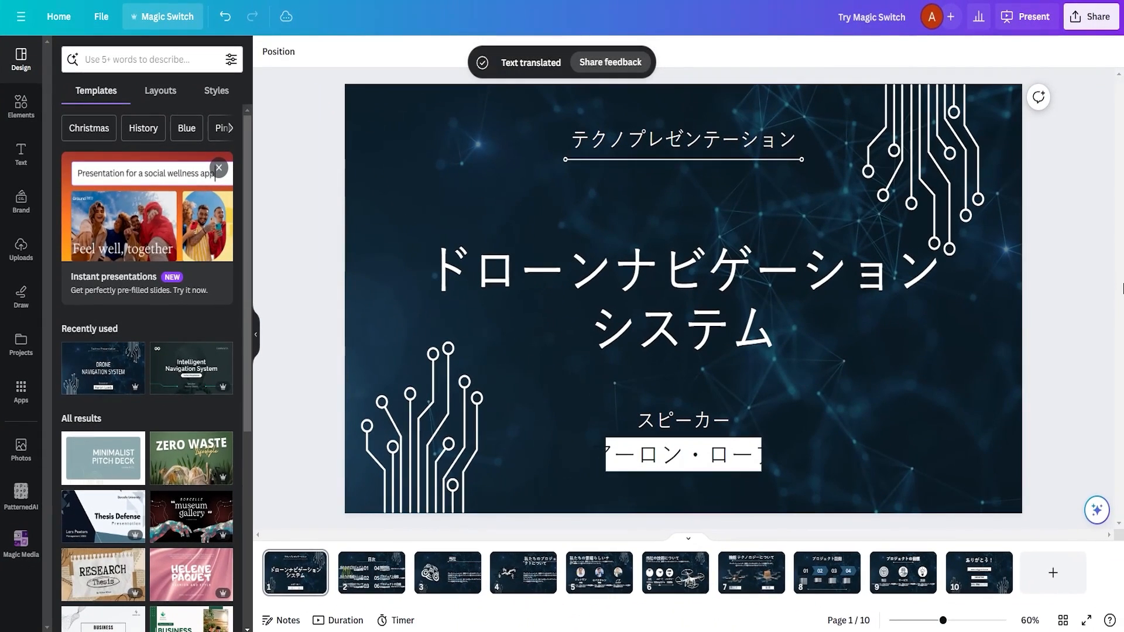
{"action": "left_click", "coordinate": [369, 586]}
{"action": "left_click", "coordinate": [446, 588]}
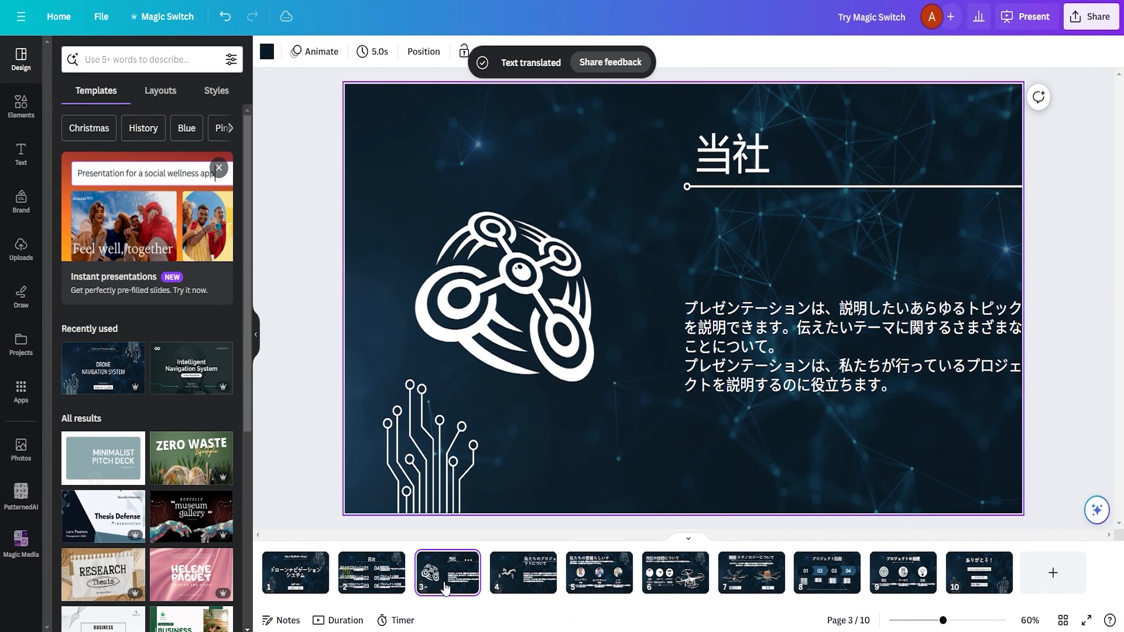
{"action": "left_click", "coordinate": [525, 588]}
{"action": "left_click", "coordinate": [595, 588]}
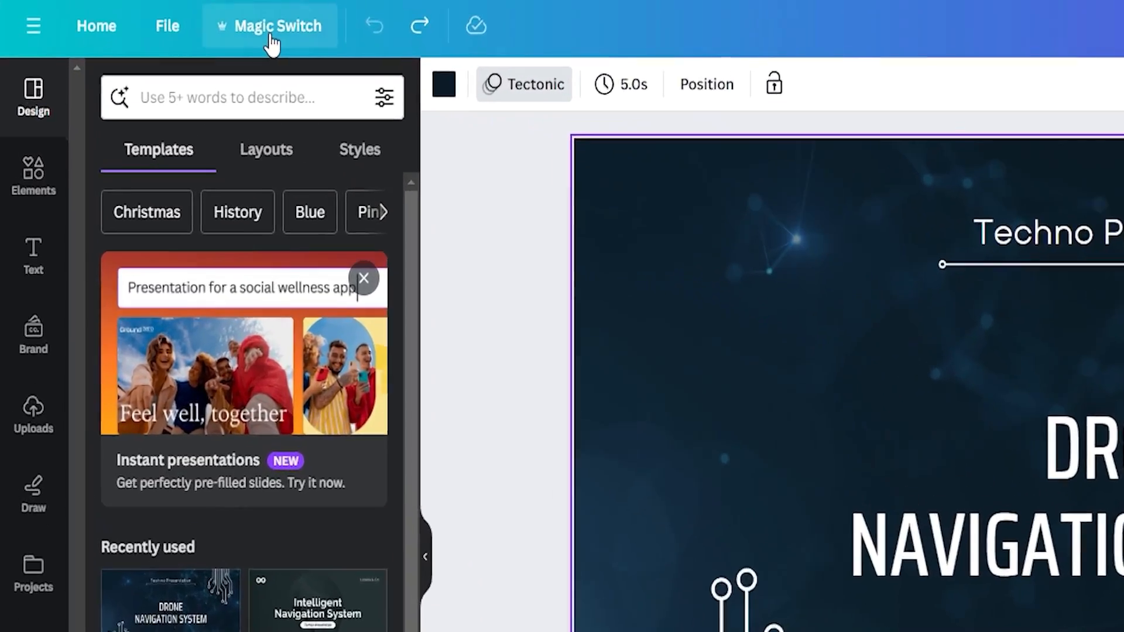
Use Magic Switch to transform the drone presentation into a song lyrics doc and read through the lyrics.
{"action": "left_click", "coordinate": [273, 36]}
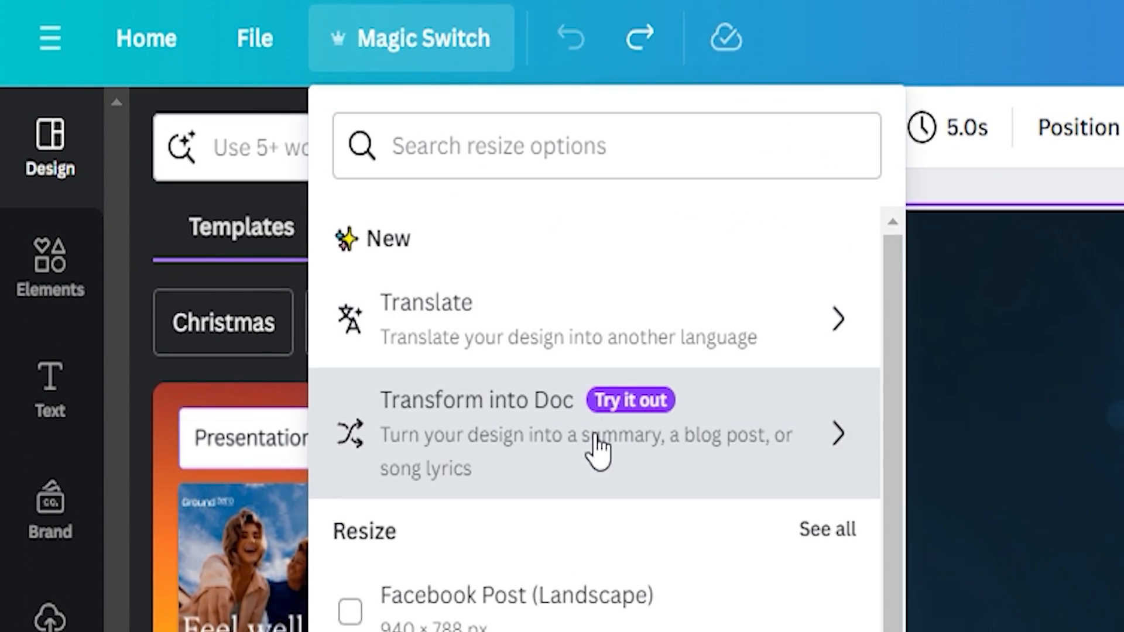
{"action": "left_click", "coordinate": [595, 451]}
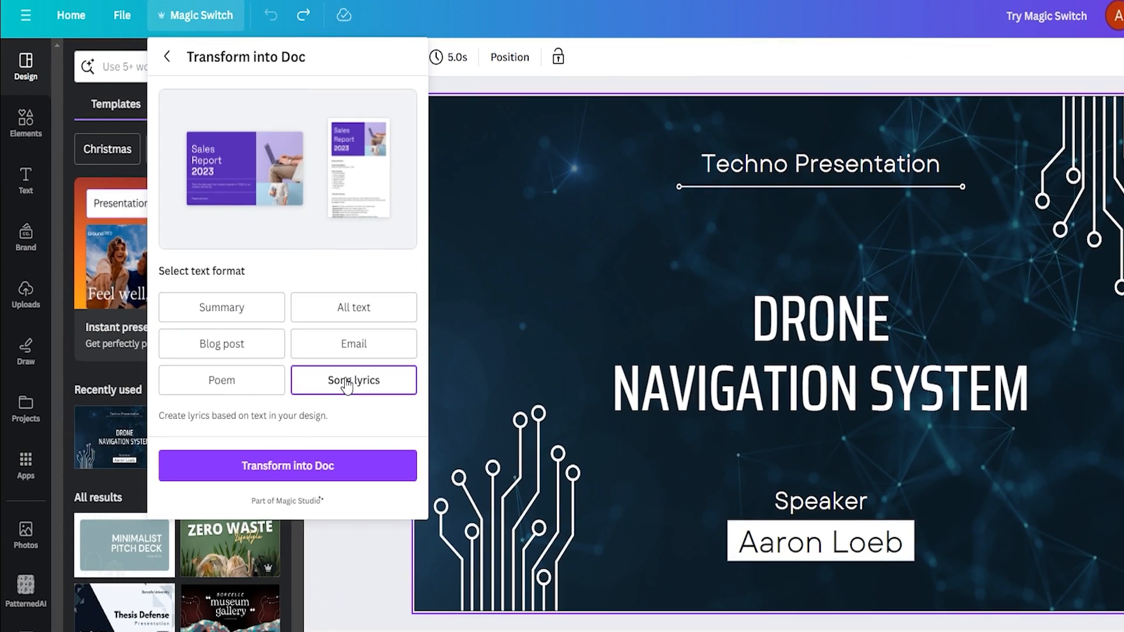
{"action": "left_click", "coordinate": [279, 474]}
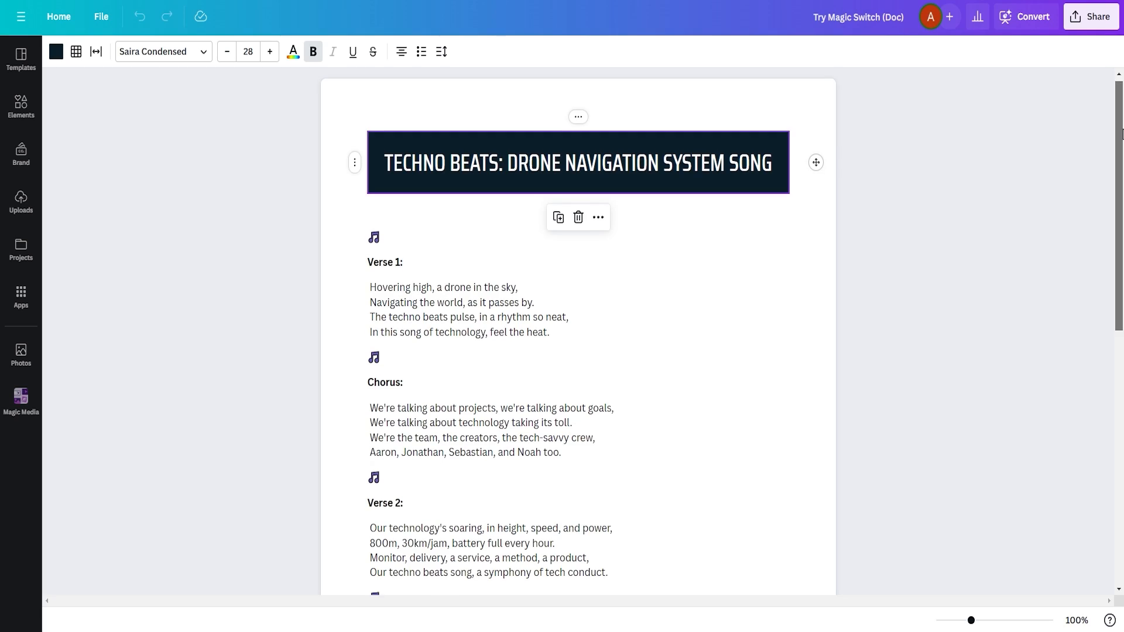
{"action": "left_click_drag", "start_coordinate": [1123, 134], "coordinate": [1121, 300]}
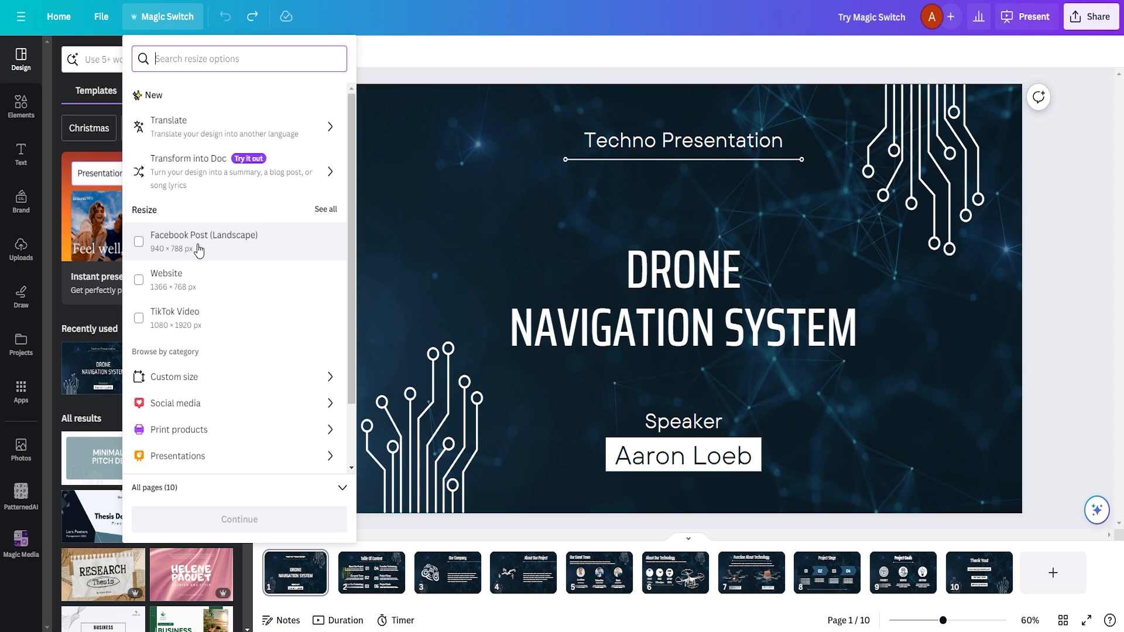
Resize all pages of the drone presentation to Facebook Post (Landscape), 940 × 788 px, with Magic Switch and look through the resized pages.
{"action": "left_click", "coordinate": [325, 211]}
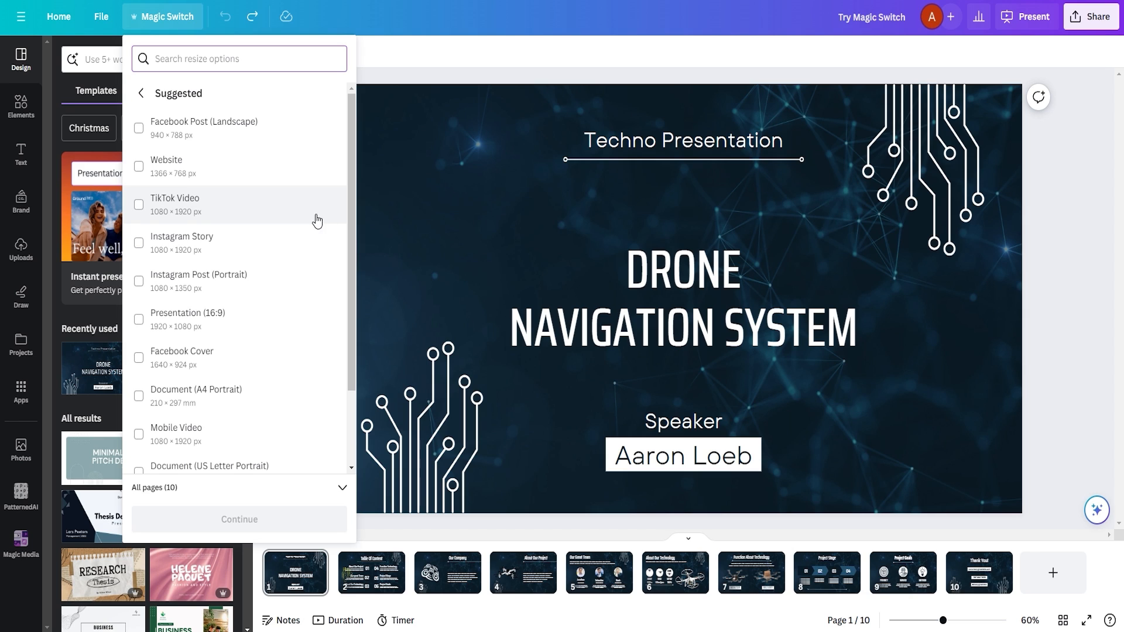
{"action": "scroll", "coordinate": [223, 345], "scroll_direction": "down", "scroll_amount": 3}
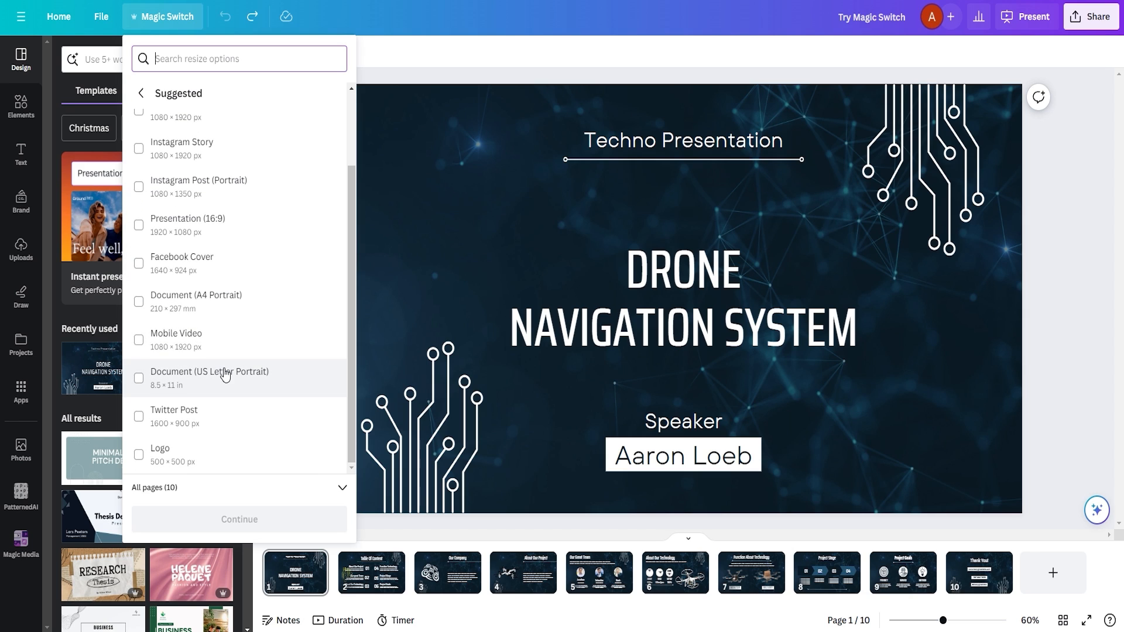
{"action": "scroll", "coordinate": [222, 281], "scroll_direction": "up", "scroll_amount": 3}
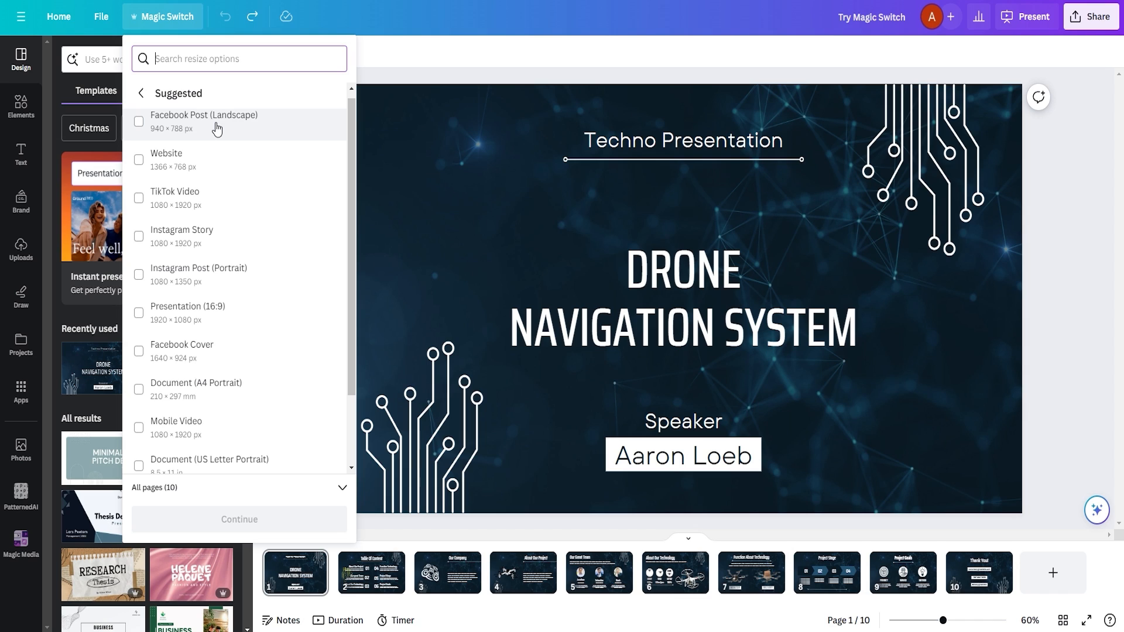
{"action": "left_click", "coordinate": [217, 129]}
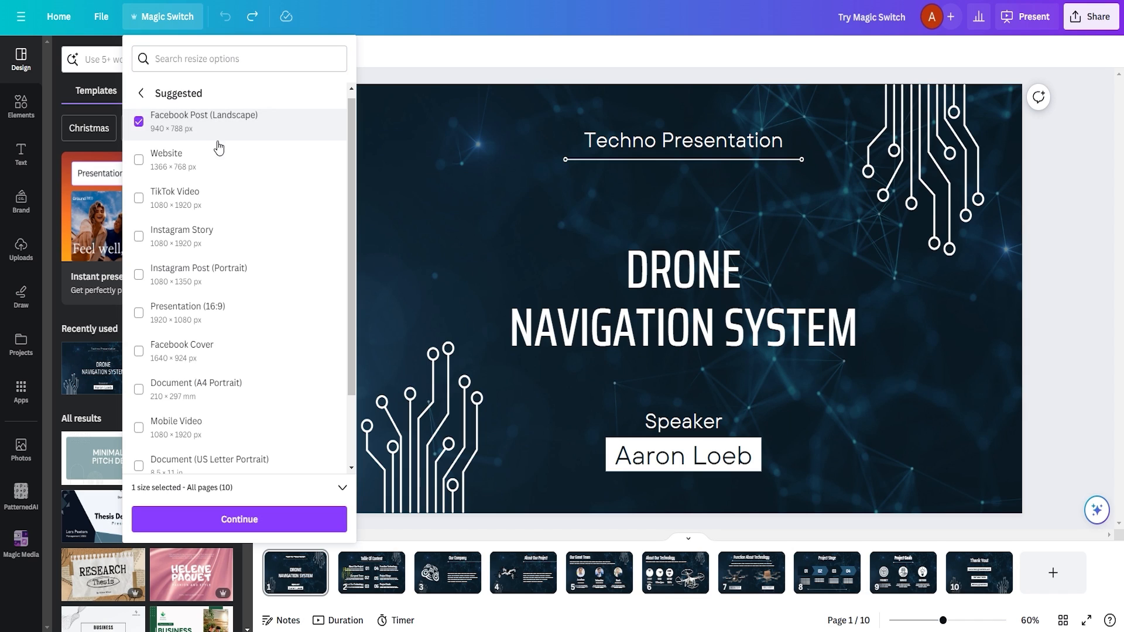
{"action": "left_click", "coordinate": [241, 520]}
{"action": "left_click", "coordinate": [239, 332]}
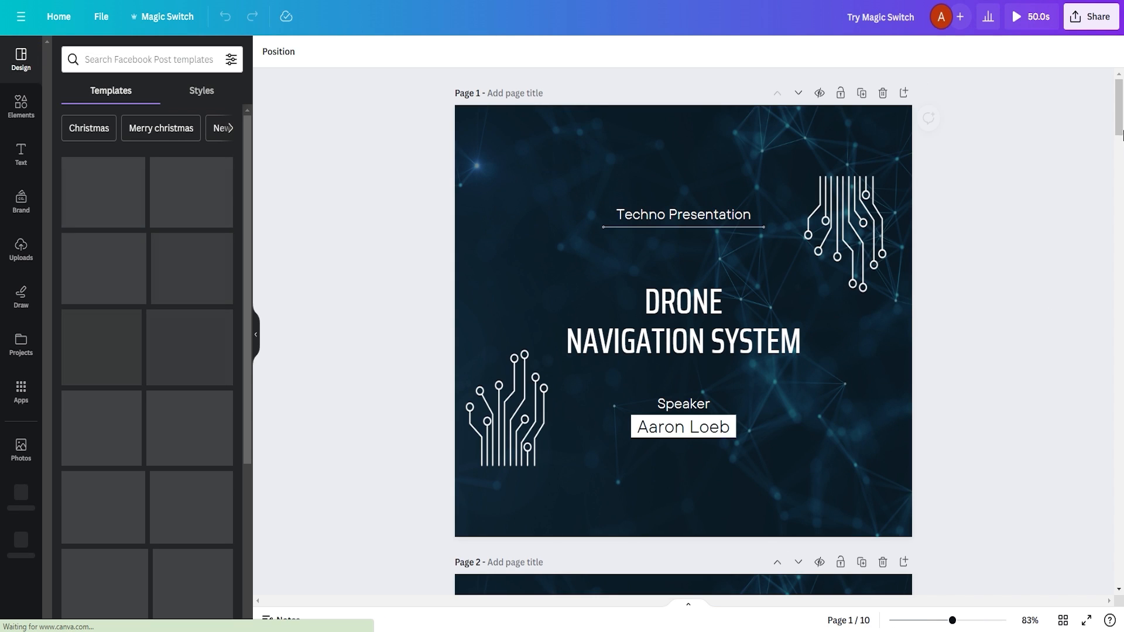
{"action": "left_click_drag", "start_coordinate": [1122, 125], "coordinate": [1122, 147]}
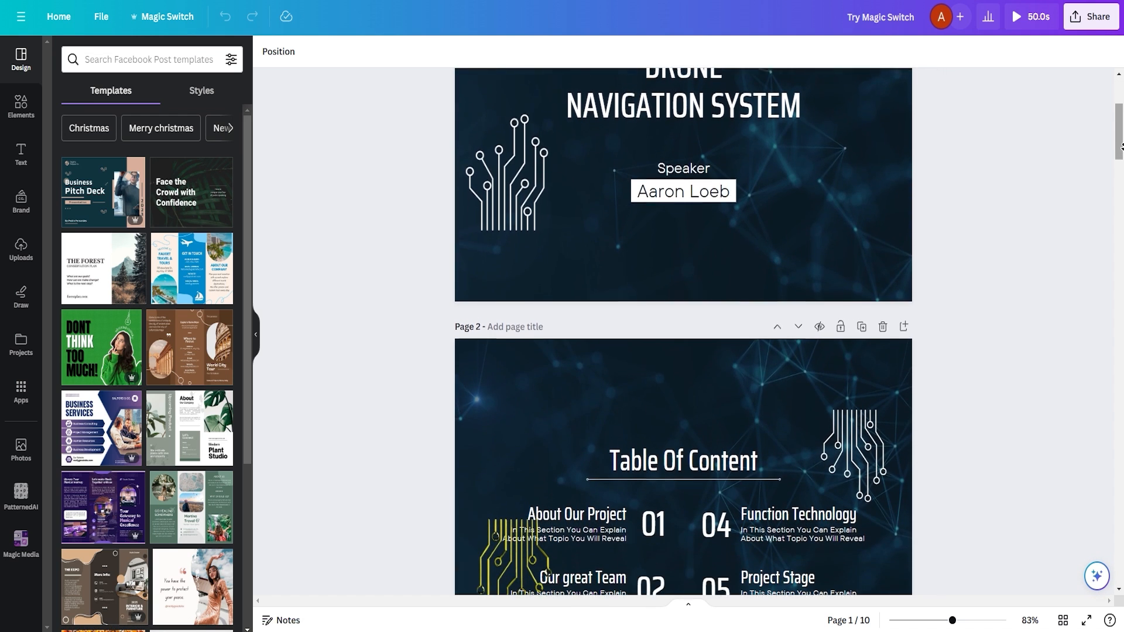
{"action": "scroll", "coordinate": [1122, 147], "scroll_direction": "down", "scroll_amount": 7}
{"action": "scroll", "coordinate": [1122, 146], "scroll_direction": "down", "scroll_amount": 7}
{"action": "scroll", "coordinate": [1122, 147], "scroll_direction": "down", "scroll_amount": 7}
{"action": "scroll", "coordinate": [1122, 146], "scroll_direction": "down", "scroll_amount": 4}
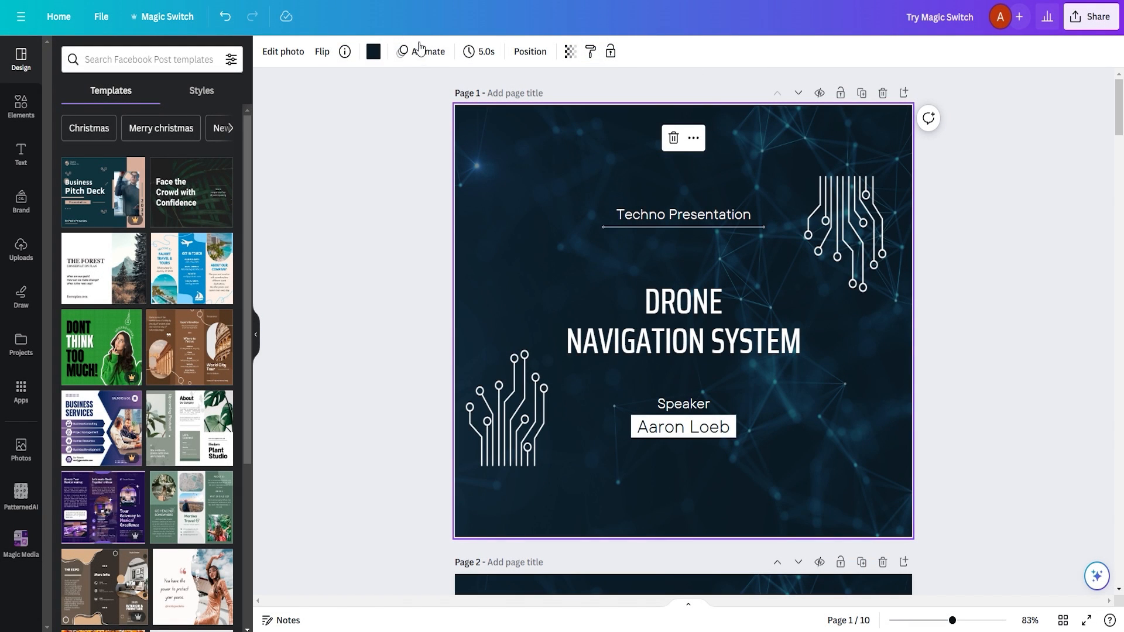
Apply Magic Animate to the resized design with the recommended Digital style.
{"action": "left_click", "coordinate": [422, 58]}
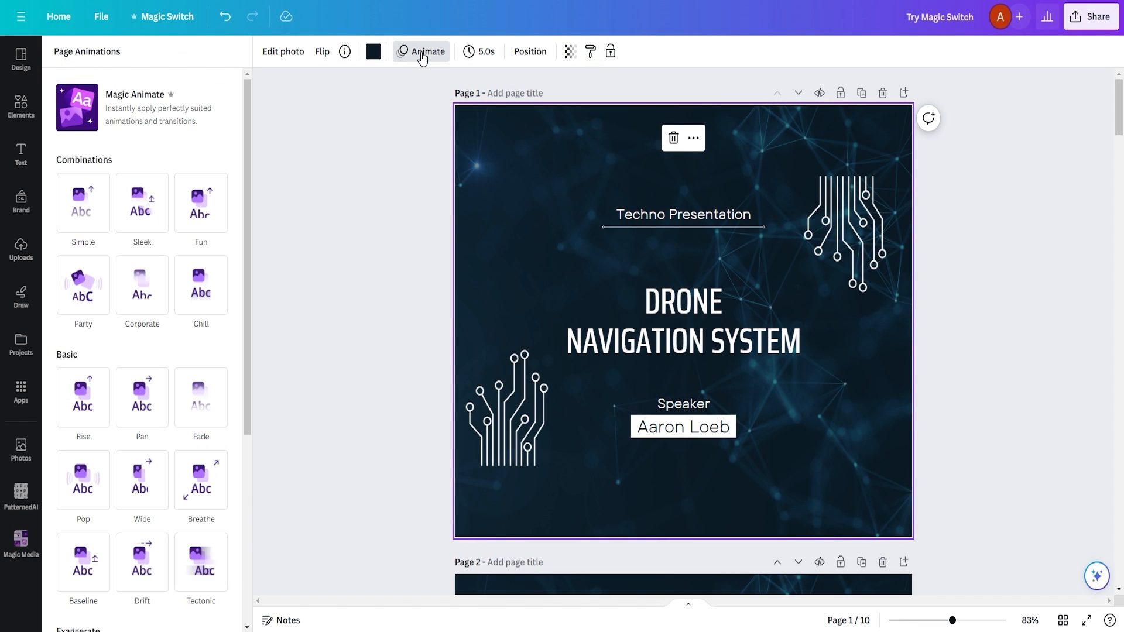
{"action": "left_click", "coordinate": [125, 120]}
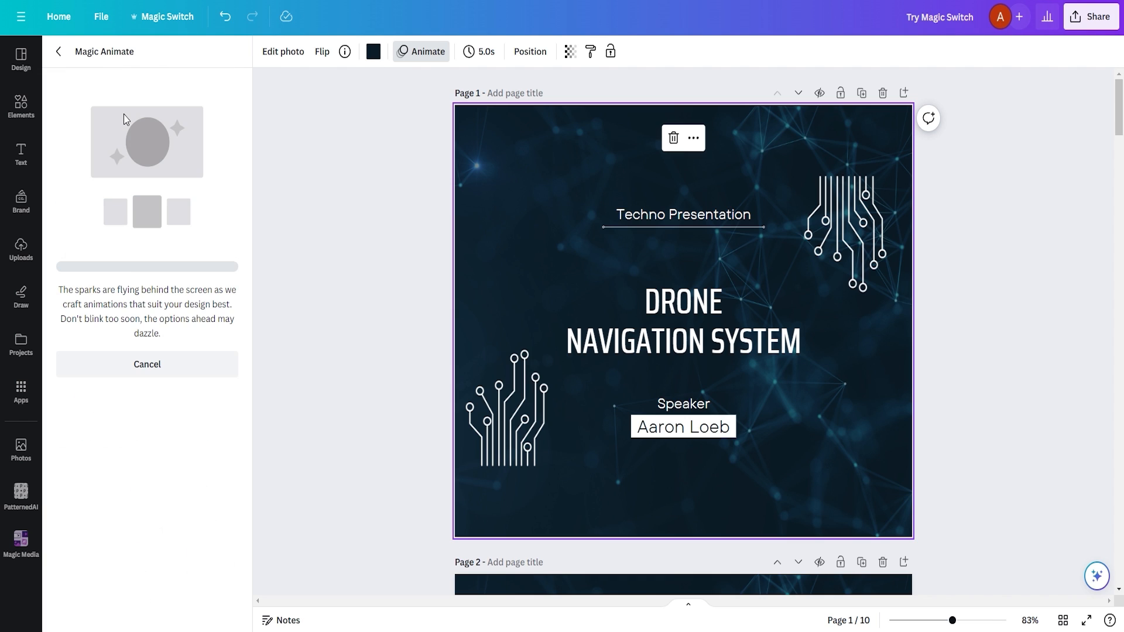
{"action": "left_click", "coordinate": [97, 153]}
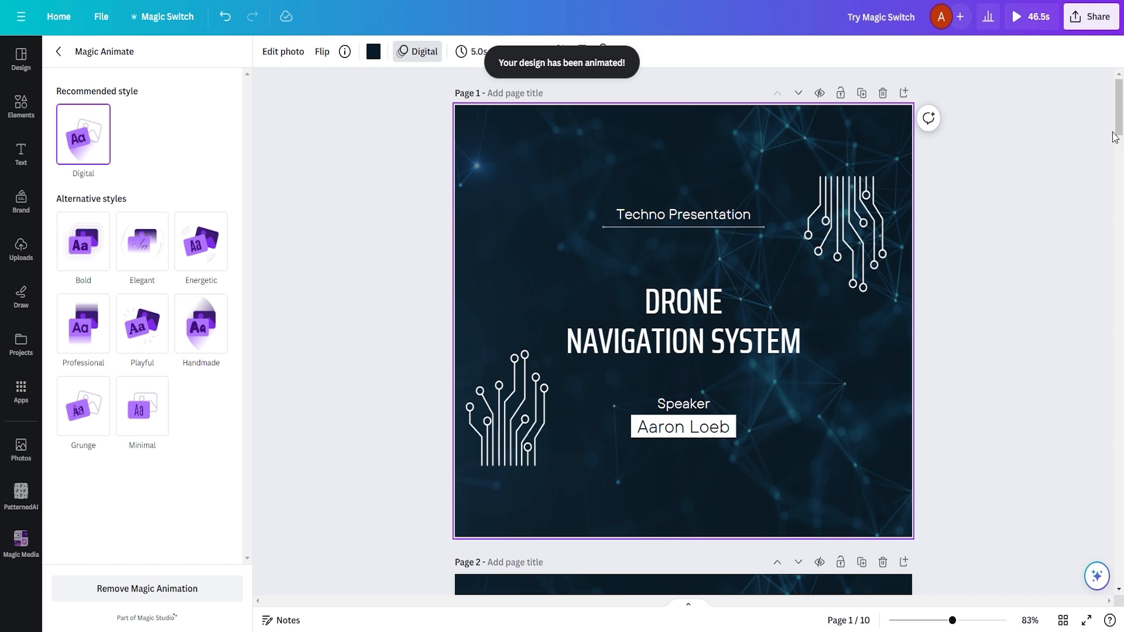
Try the Bold, Elegant and Handmade Magic Animate styles on the drone design, and remove the magic animation.
{"action": "left_click", "coordinate": [90, 255]}
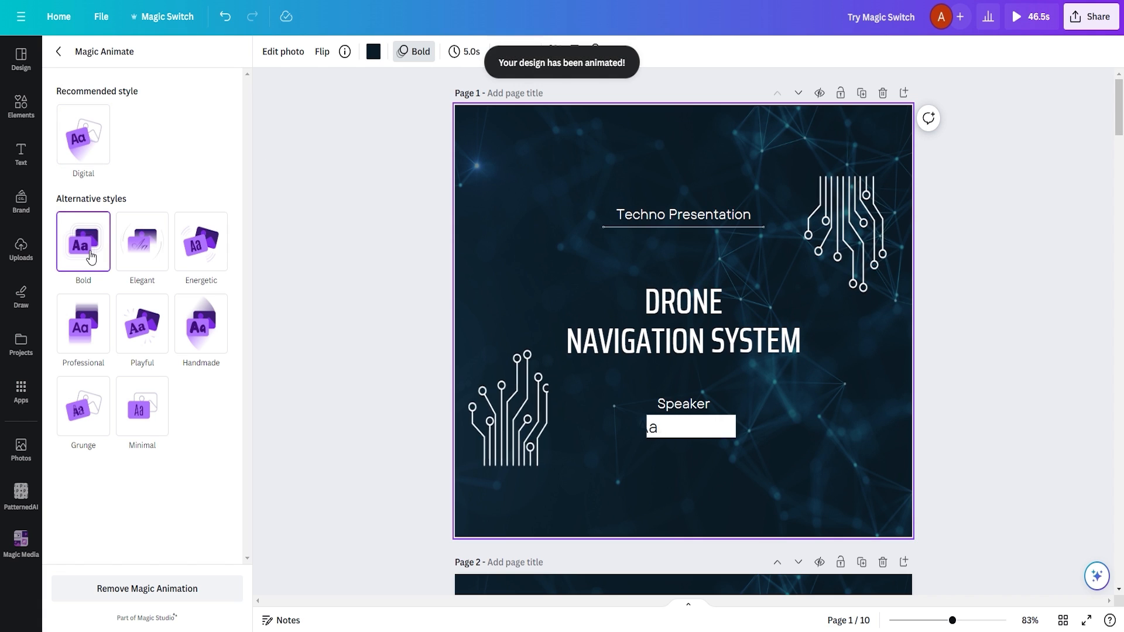
{"action": "left_click", "coordinate": [152, 256]}
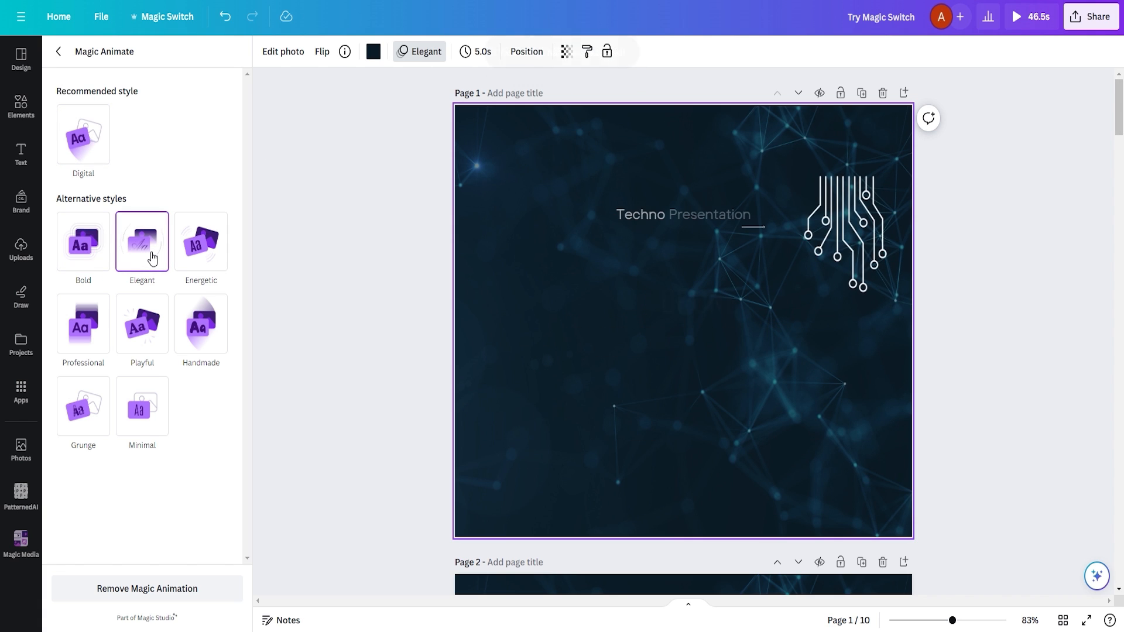
{"action": "left_click", "coordinate": [208, 338]}
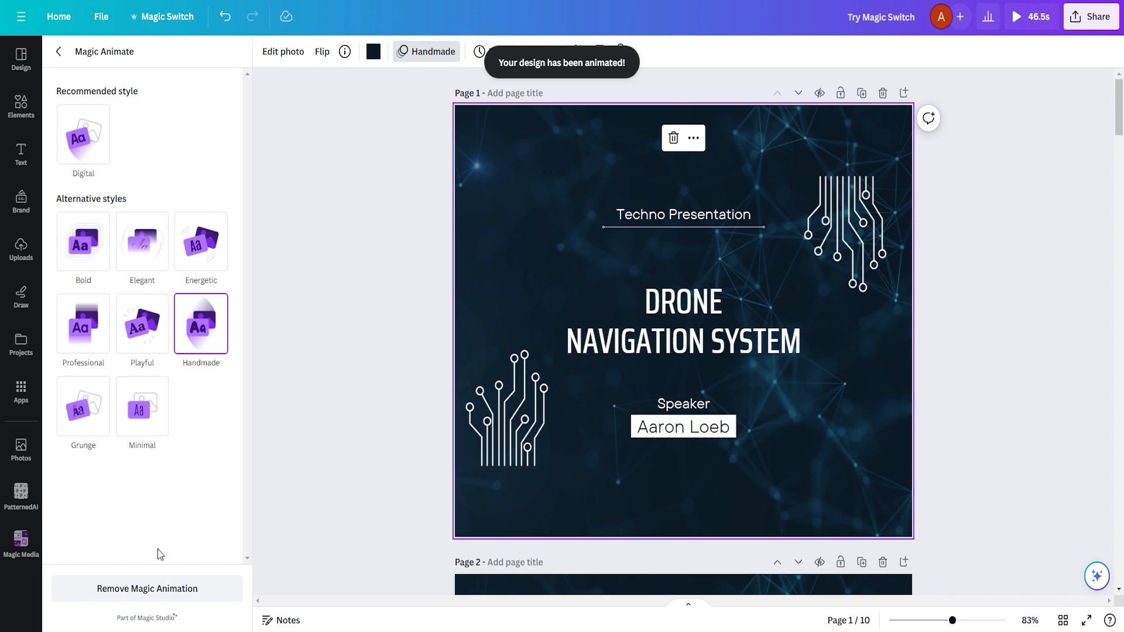
{"action": "left_click", "coordinate": [145, 596]}
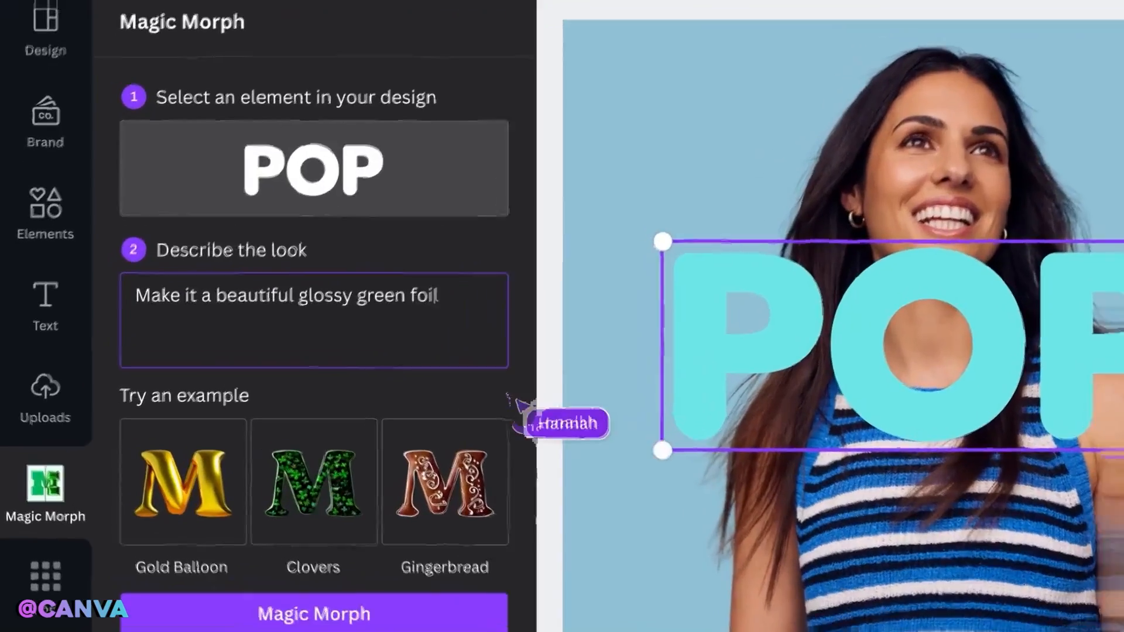
Complete the look description with "balloon with a sharp reflection" and apply Magic Morph to the POP text.
{"action": "type", "text": "balloon with a sharp reflection"}
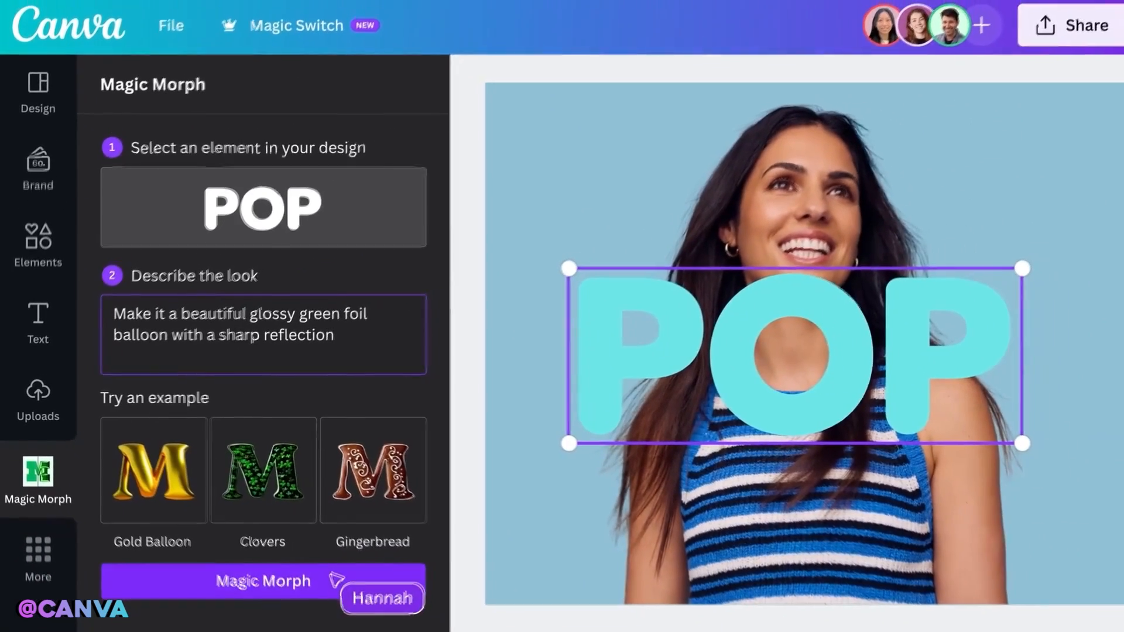
{"action": "left_click", "coordinate": [462, 629]}
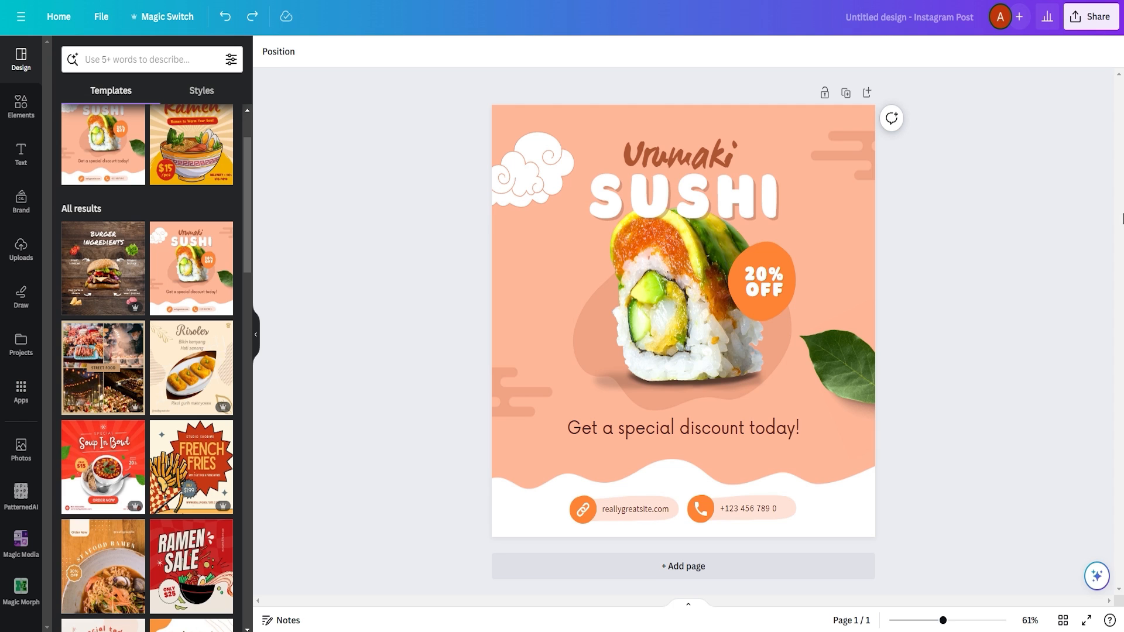
Use Magic Morph on the sushi poster's white cloud with the description "breakfast theme" and add generated results to the design.
{"action": "left_click", "coordinate": [22, 587]}
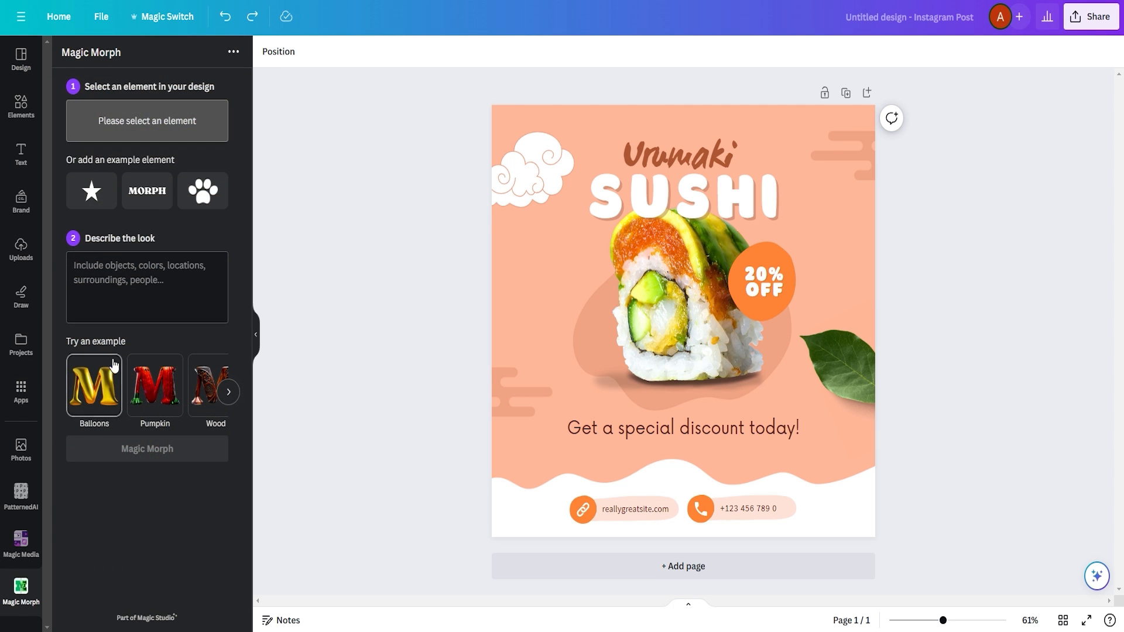
{"action": "left_click", "coordinate": [533, 194]}
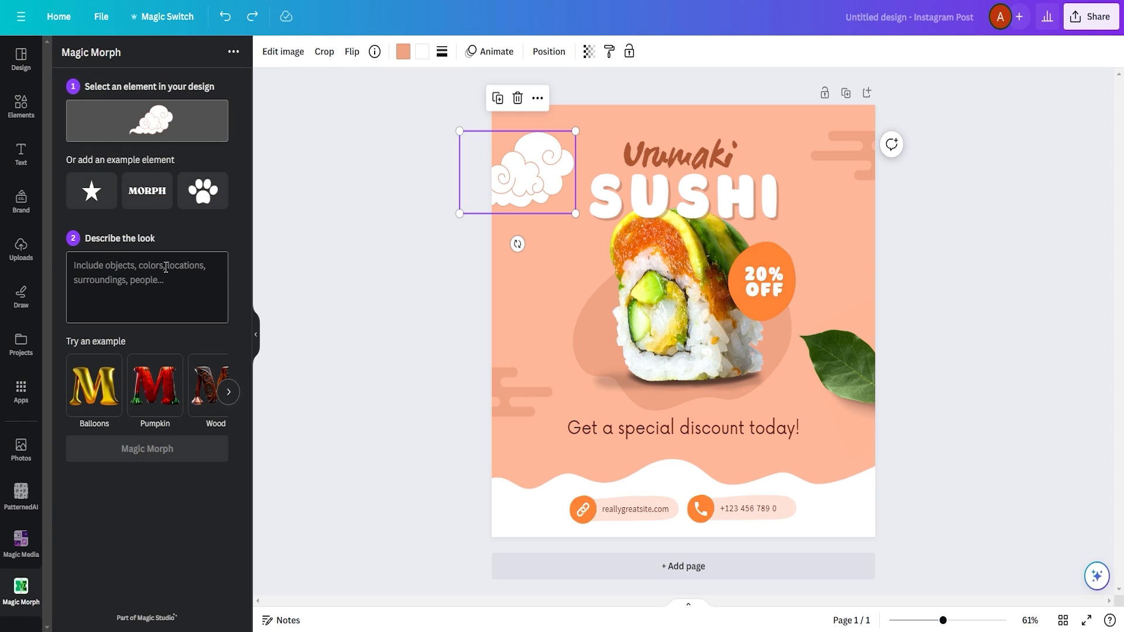
{"action": "type", "text": "breakfast theme"}
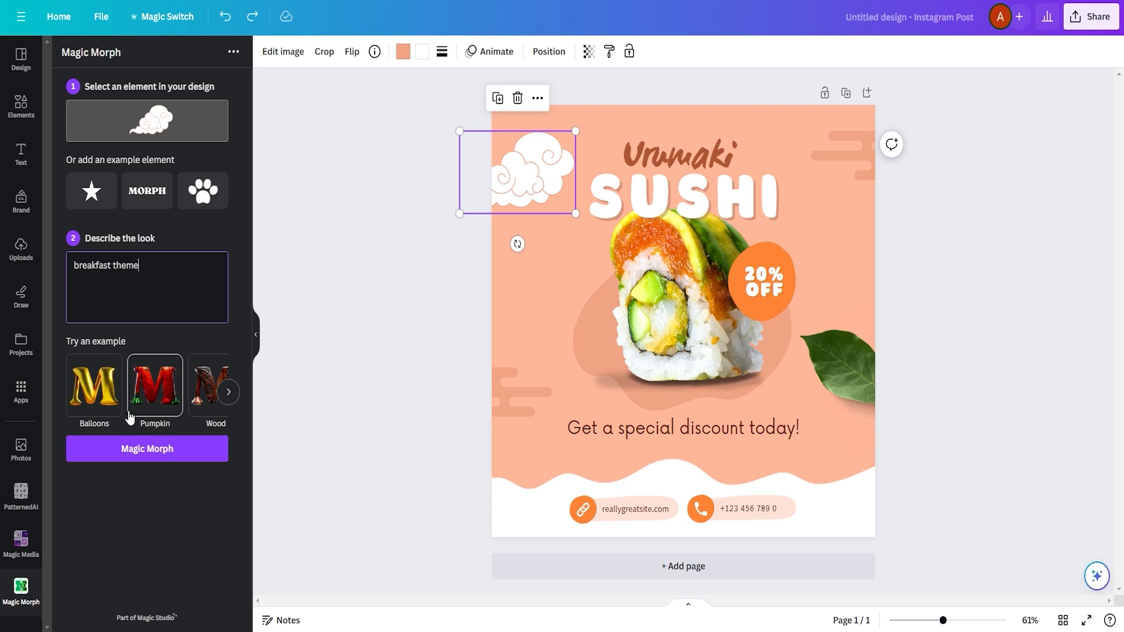
{"action": "left_click", "coordinate": [138, 451]}
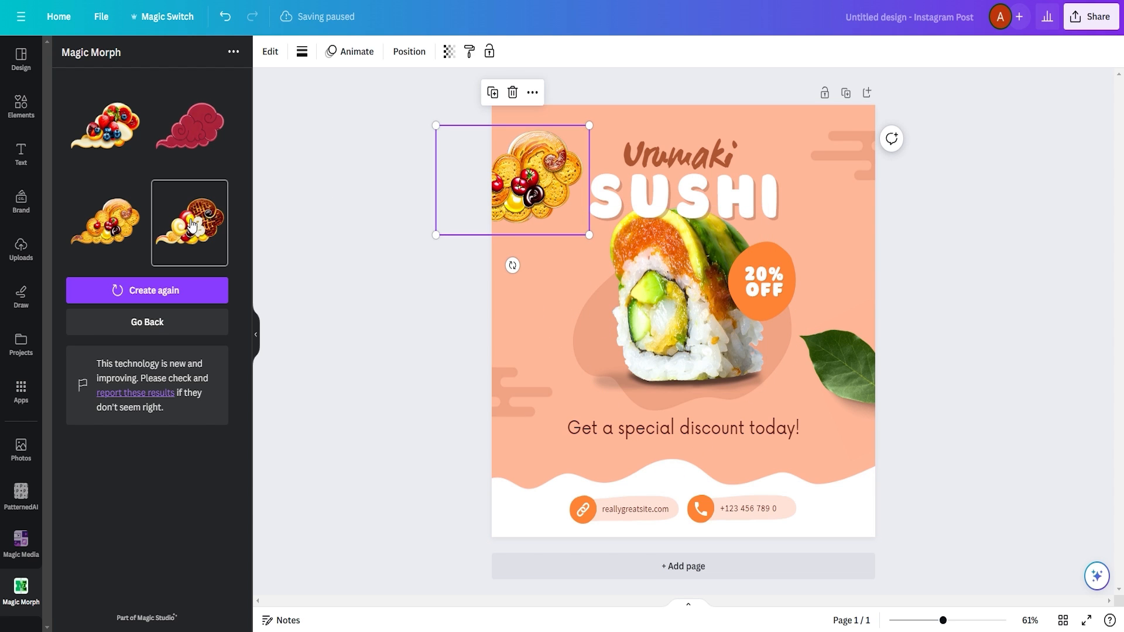
{"action": "left_click", "coordinate": [985, 295]}
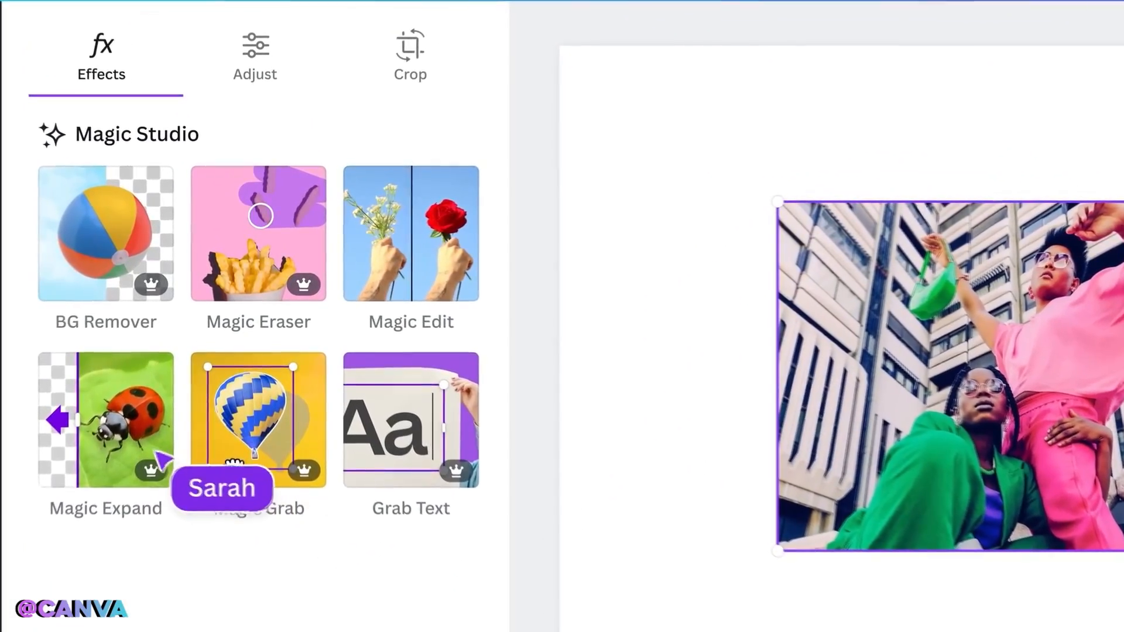
Apply Magic Expand to the photo of the two people in pink and green, using the Whole Page size.
{"action": "left_click", "coordinate": [155, 457]}
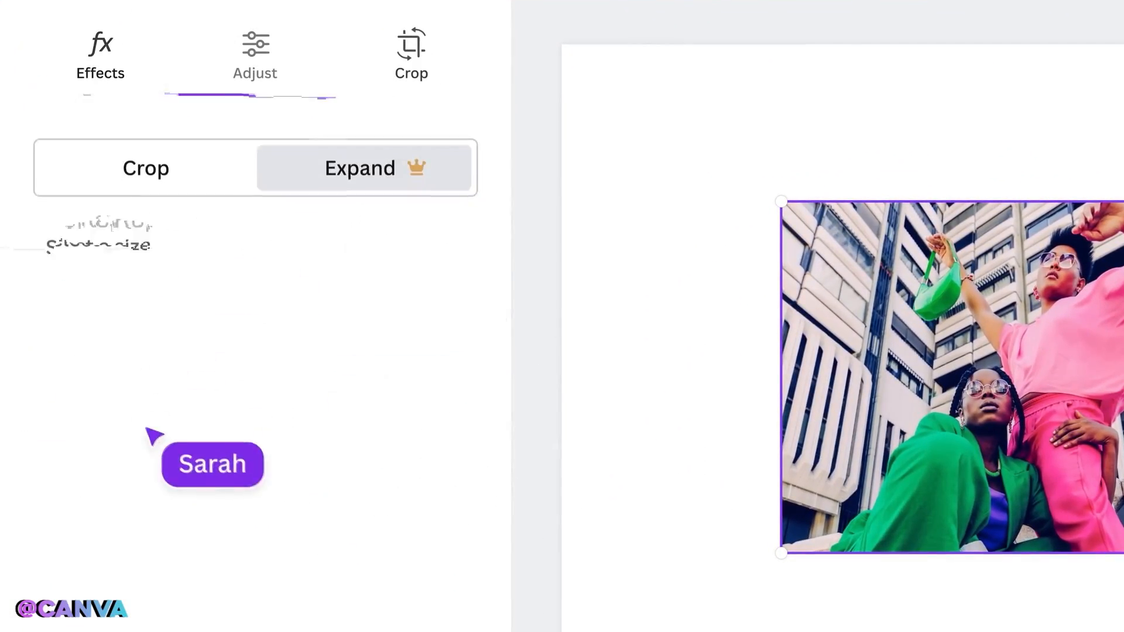
{"action": "left_click", "coordinate": [141, 354]}
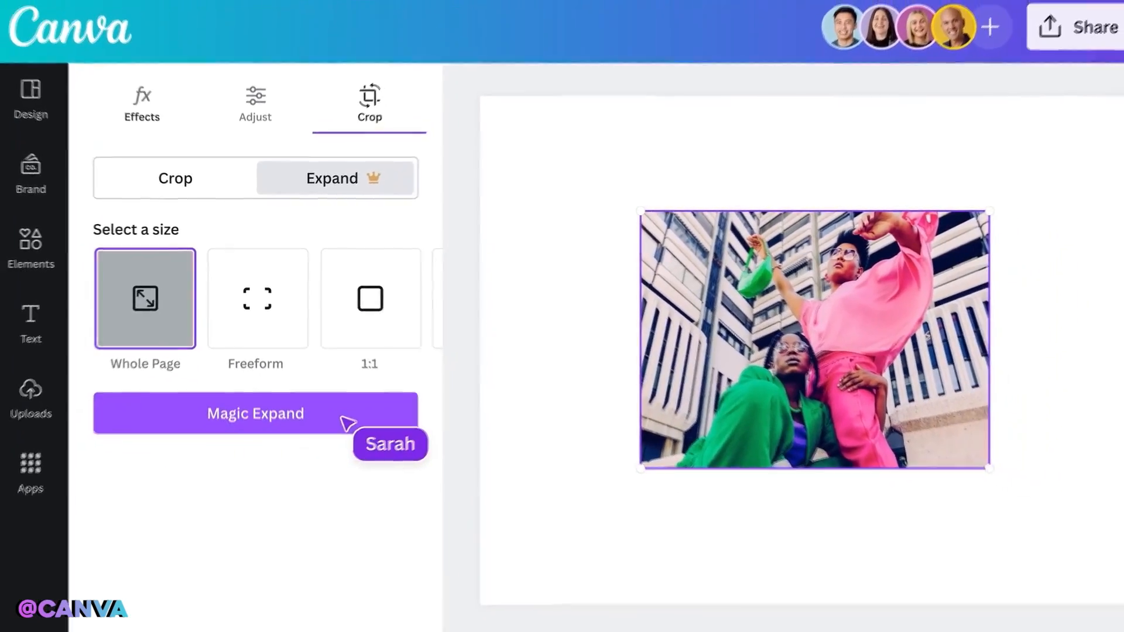
{"action": "left_click", "coordinate": [342, 417]}
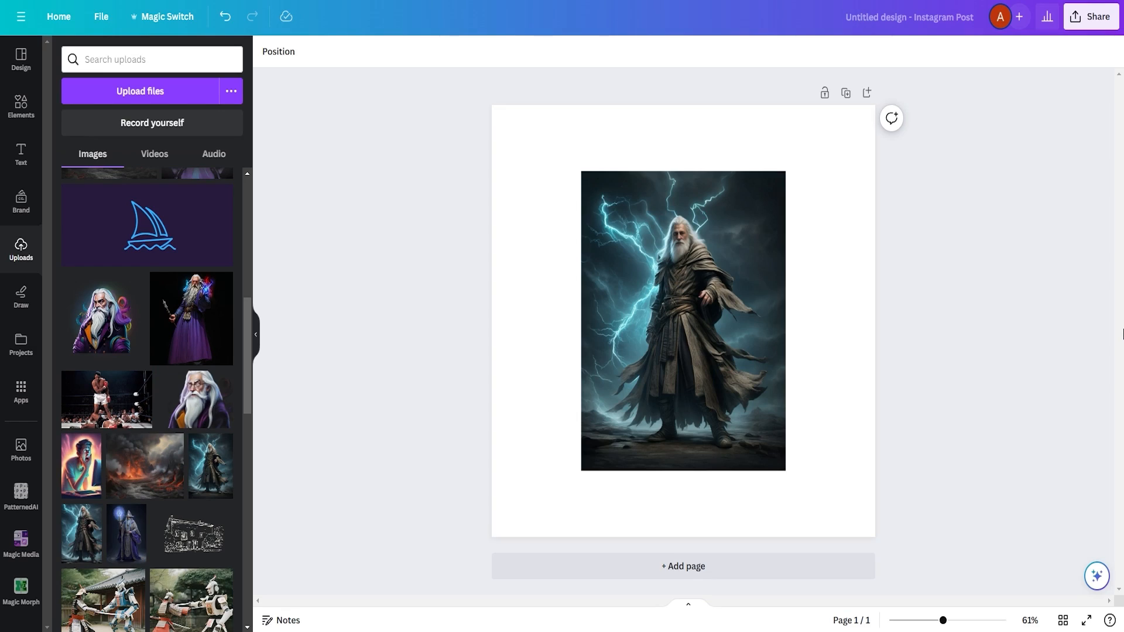
Expand the wizard photo to fill the whole page with Magic Expand, and compare the generated versions.
{"action": "left_click", "coordinate": [702, 316]}
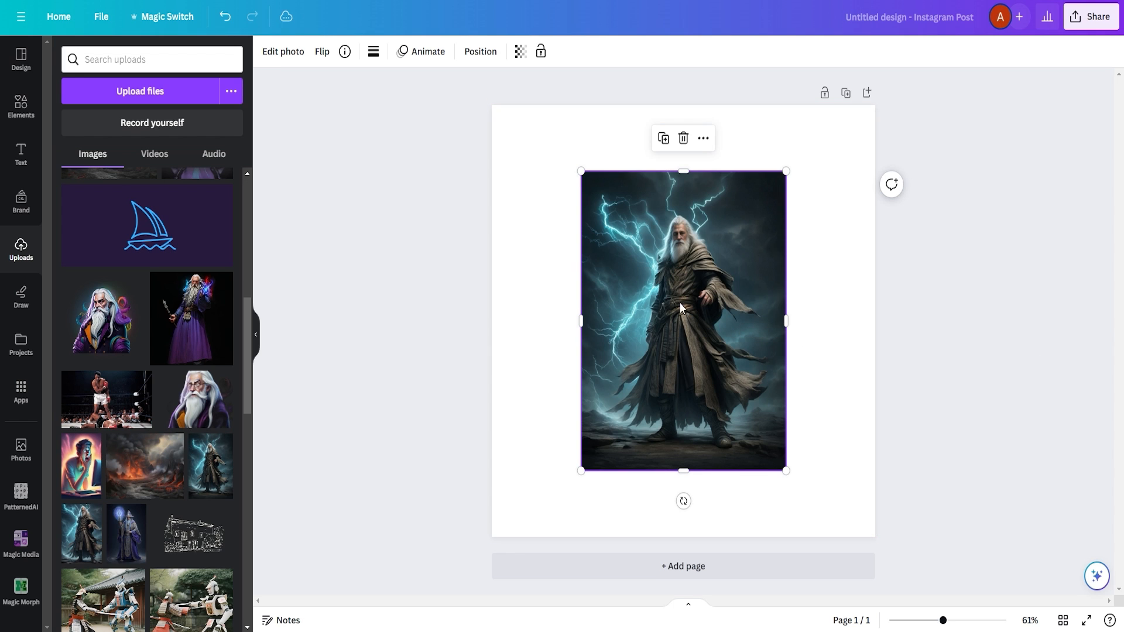
{"action": "left_click", "coordinate": [280, 53]}
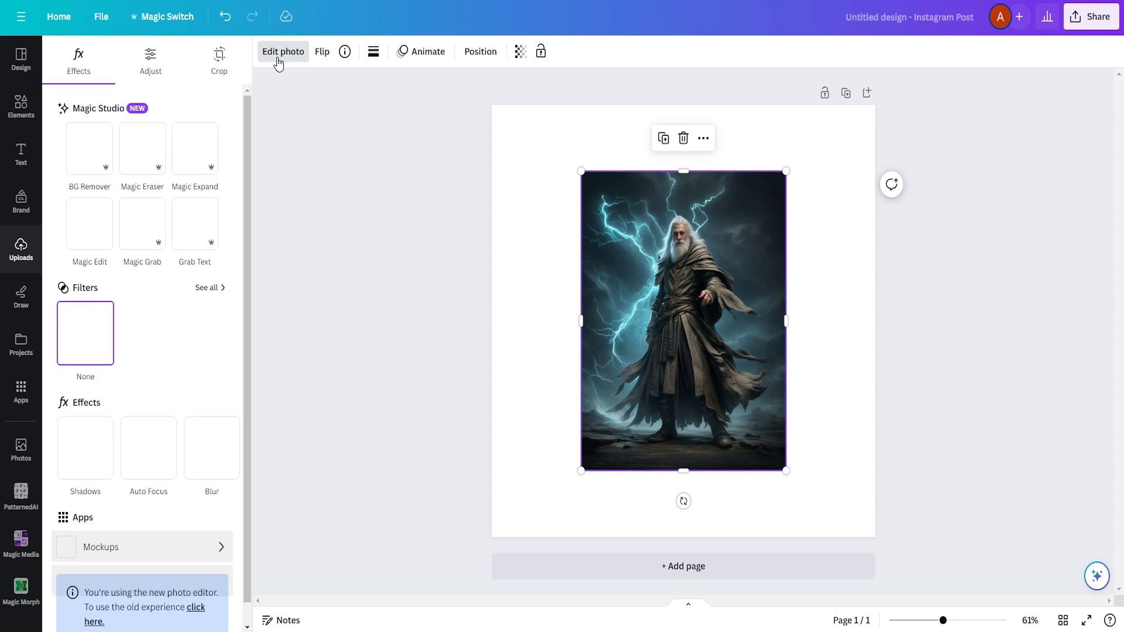
{"action": "left_click", "coordinate": [218, 59]}
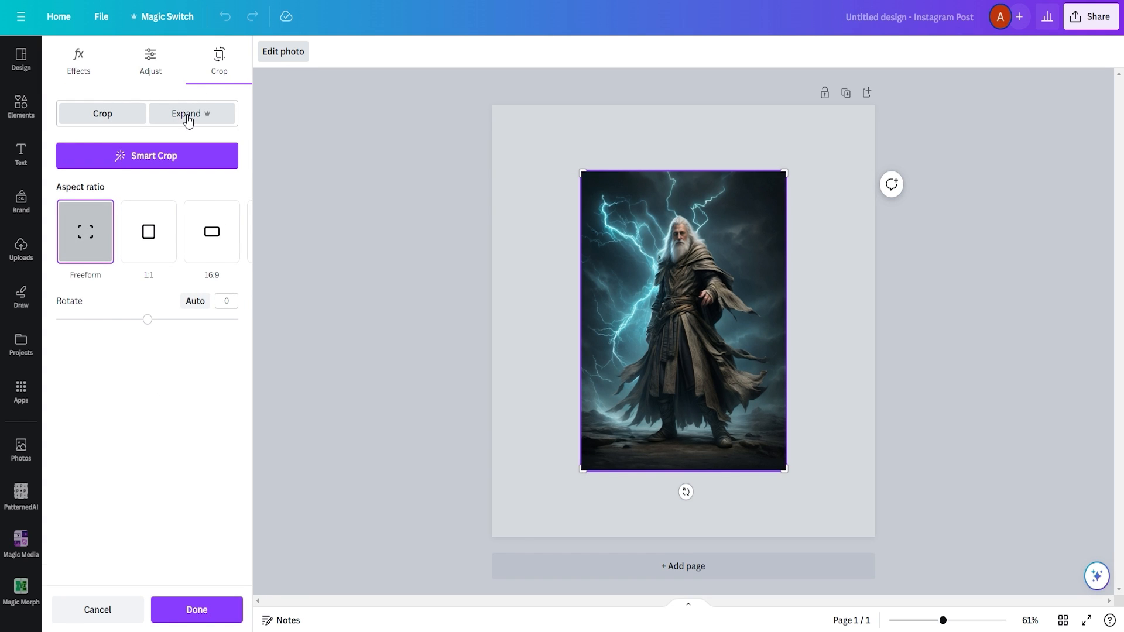
{"action": "left_click", "coordinate": [188, 117]}
{"action": "left_click", "coordinate": [148, 199]}
{"action": "left_click", "coordinate": [147, 272]}
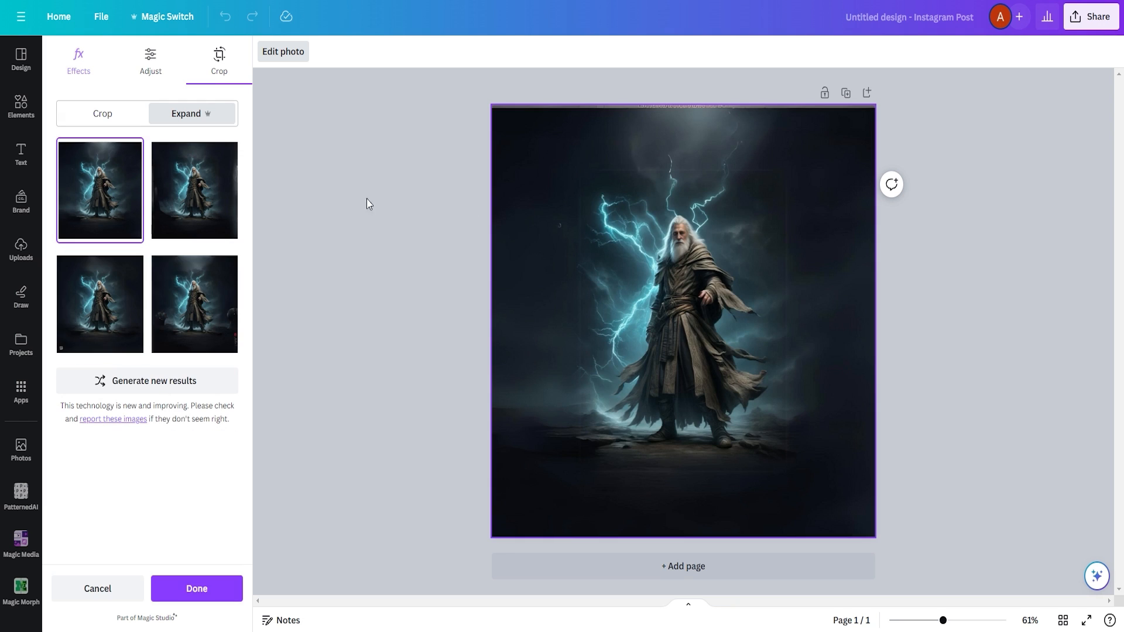
{"action": "left_click", "coordinate": [207, 201]}
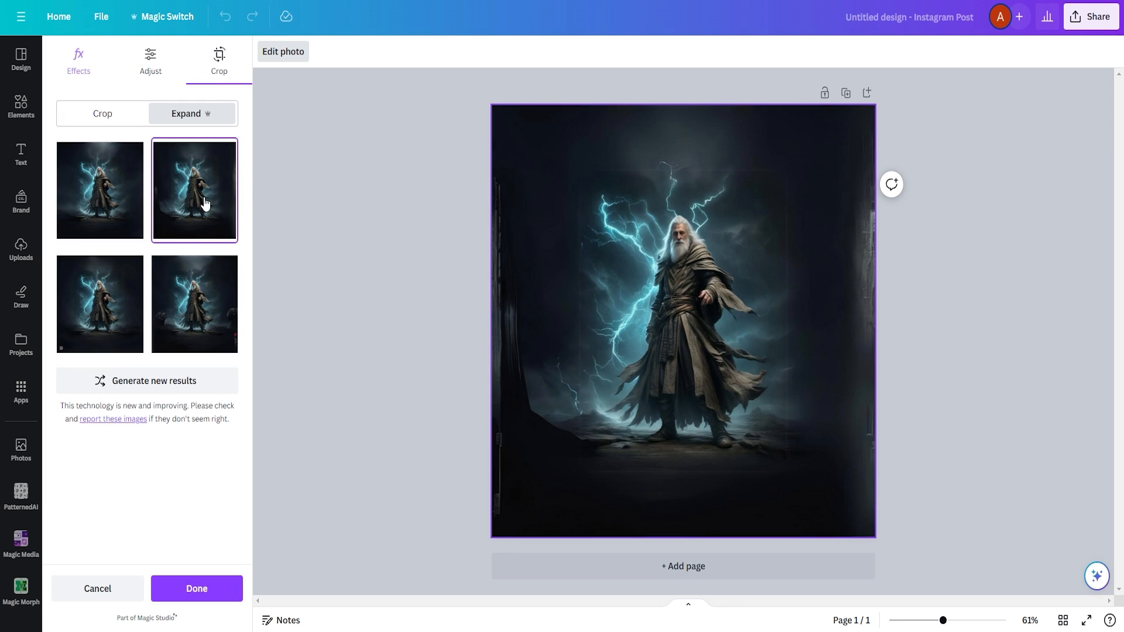
{"action": "left_click", "coordinate": [108, 303]}
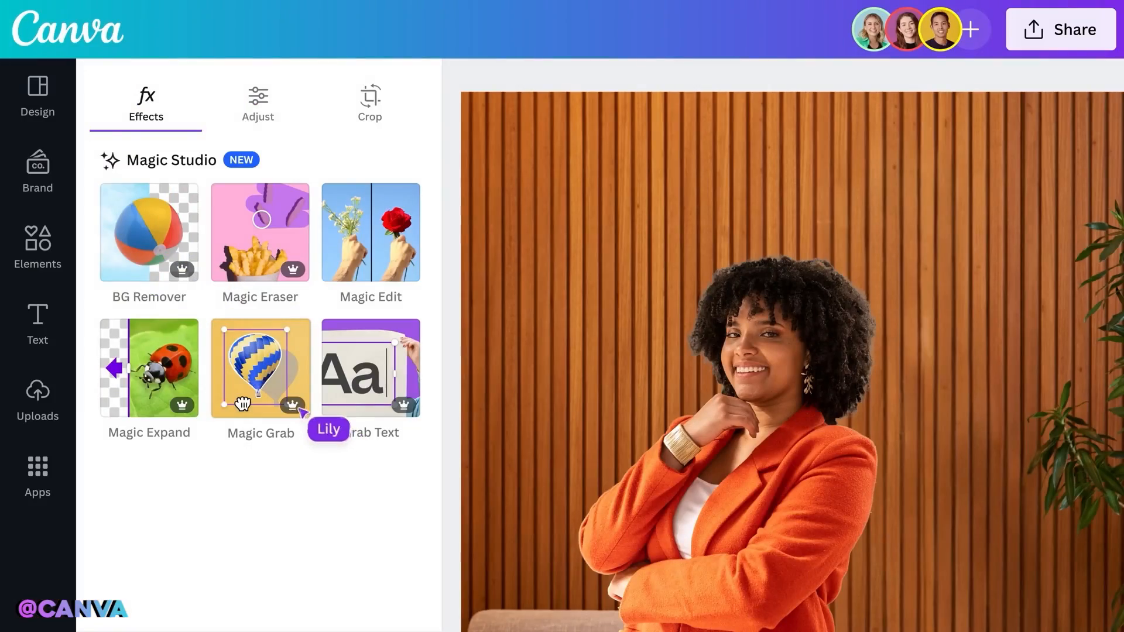
Separate the woman in the orange blazer from her background with Magic Grab and move her toward the plant.
{"action": "left_click", "coordinate": [299, 409]}
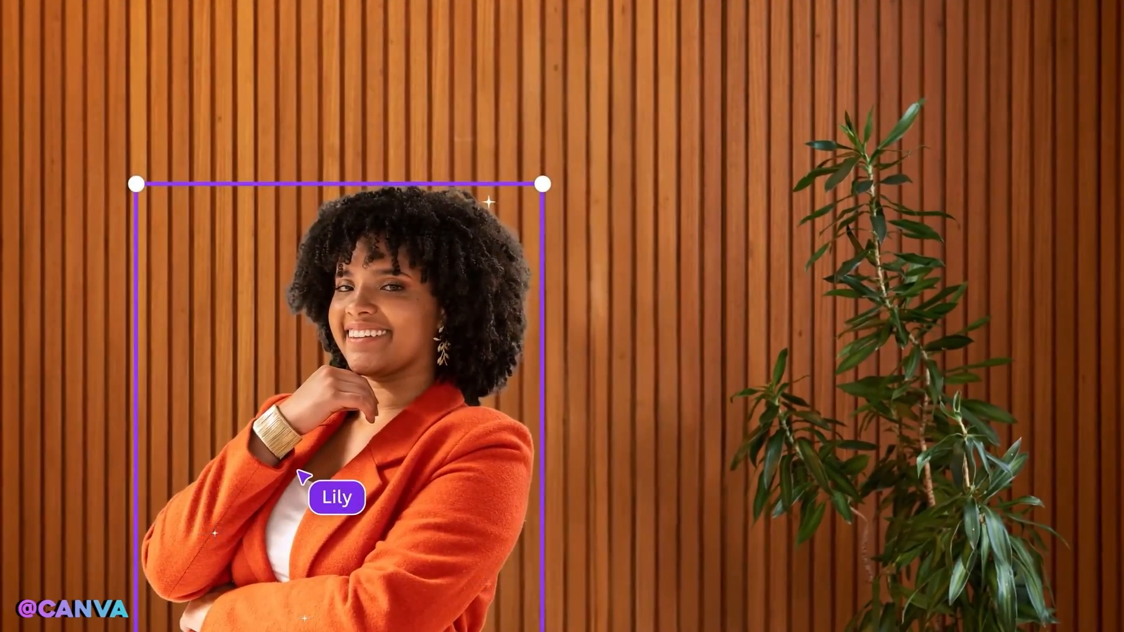
{"action": "left_click_drag", "start_coordinate": [298, 478], "coordinate": [580, 480]}
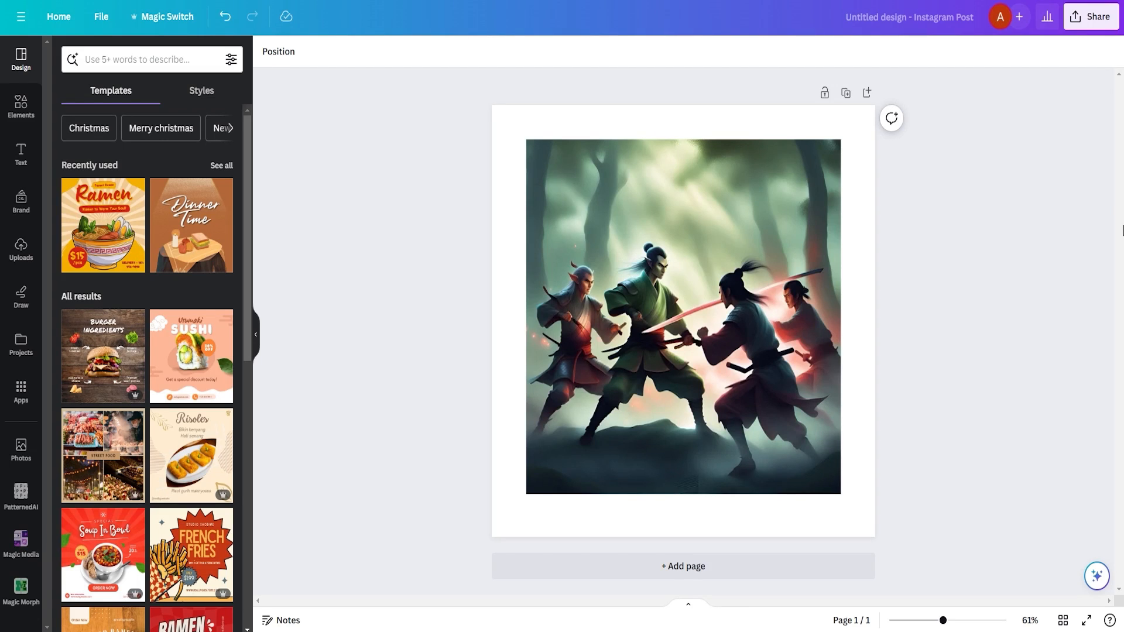
Separate the four sword fighters from the forest image with Magic Grab and move them lower on the page.
{"action": "left_click", "coordinate": [688, 305]}
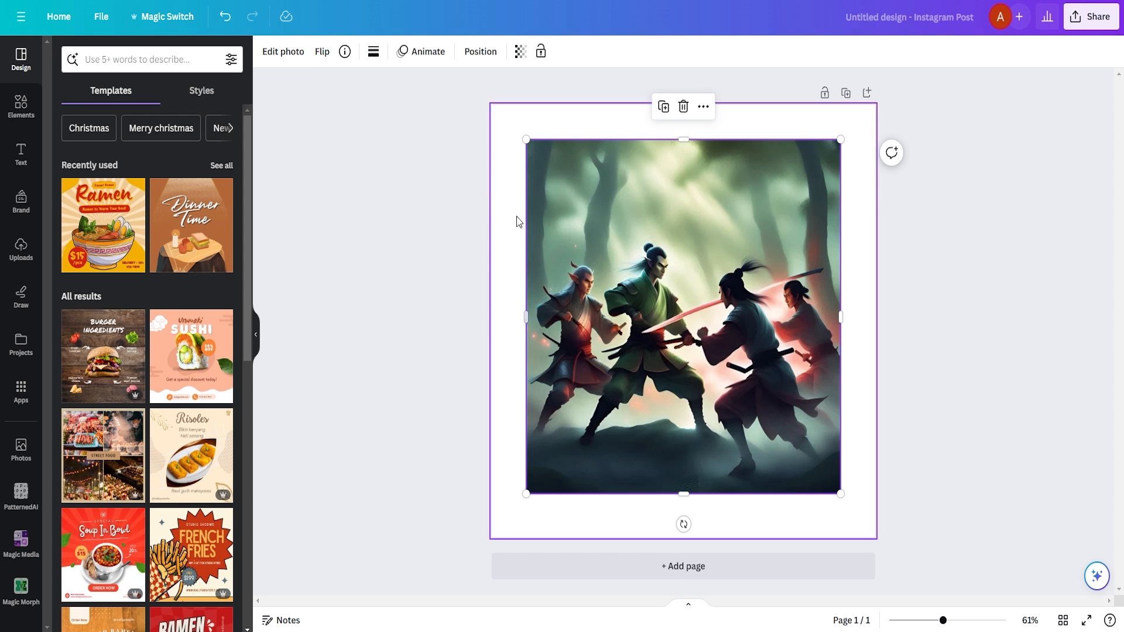
{"action": "left_click", "coordinate": [298, 58]}
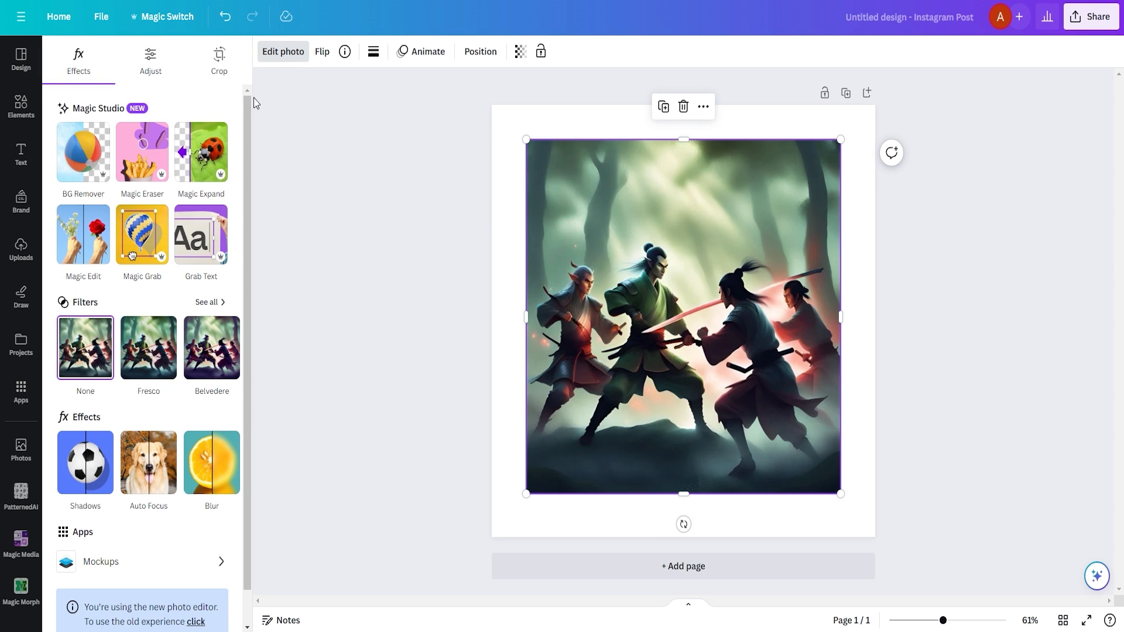
{"action": "left_click", "coordinate": [142, 239]}
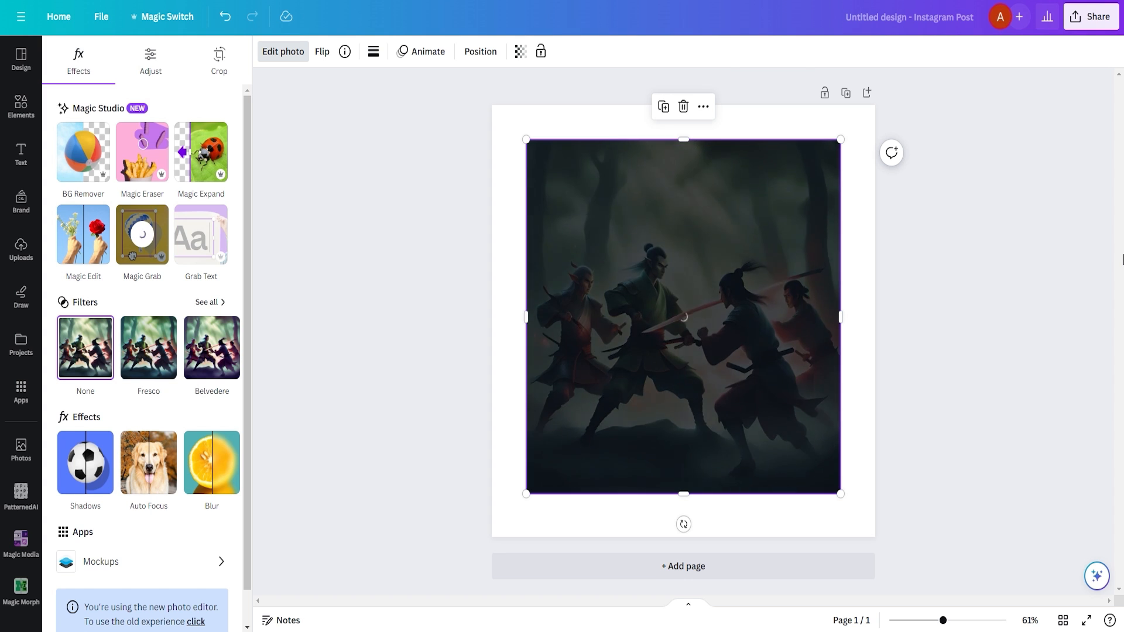
{"action": "left_click_drag", "start_coordinate": [687, 356], "coordinate": [684, 404]}
Reposition and enlarge the forest background image so that it covers the whole page.
{"action": "left_click", "coordinate": [791, 239]}
{"action": "left_click_drag", "start_coordinate": [790, 239], "coordinate": [740, 263]}
{"action": "left_click_drag", "start_coordinate": [791, 163], "coordinate": [966, 88]}
{"action": "left_click_drag", "start_coordinate": [916, 153], "coordinate": [882, 193]}
Scale the grabbed fighters to the full page width and place them along the page's lower edge.
{"action": "left_click", "coordinate": [802, 388]}
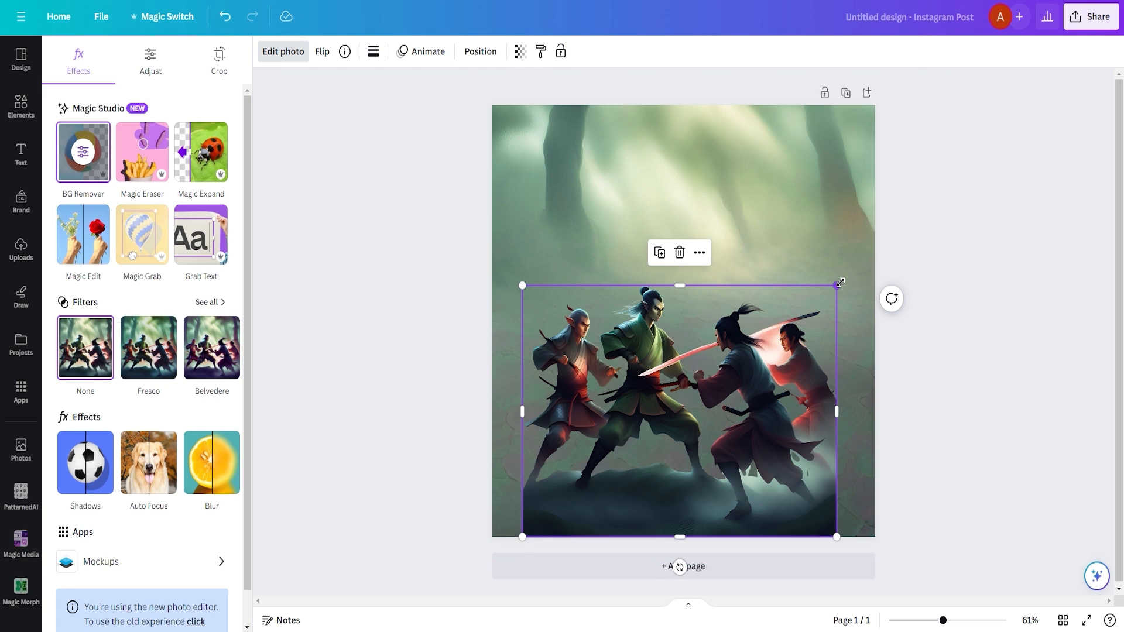
{"action": "left_click_drag", "start_coordinate": [841, 286], "coordinate": [801, 302]}
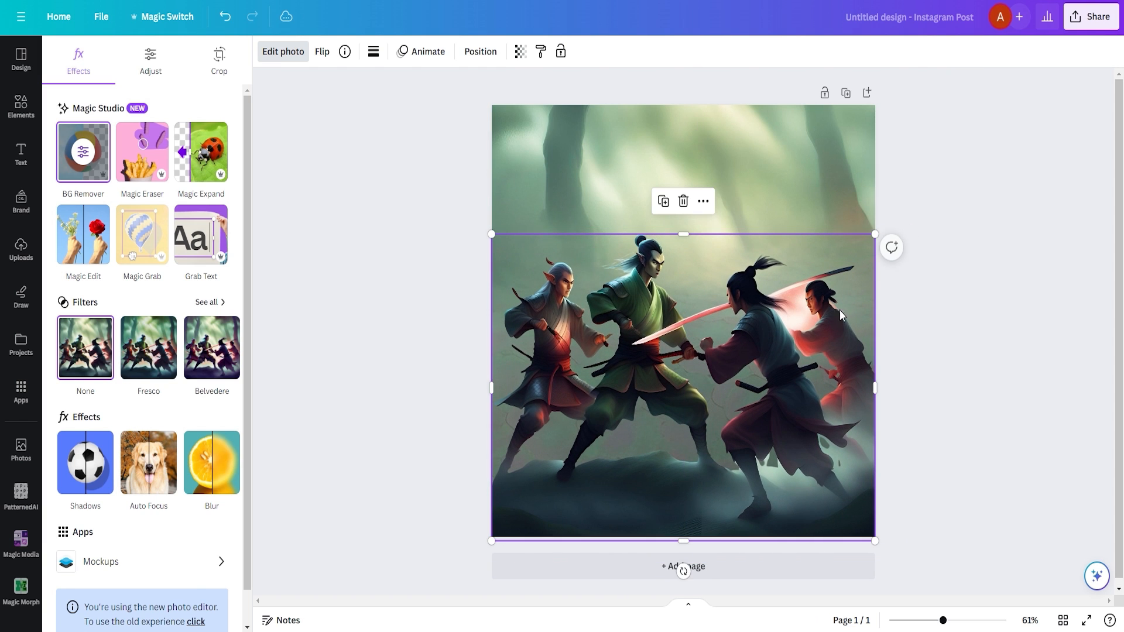
{"action": "left_click", "coordinate": [979, 338]}
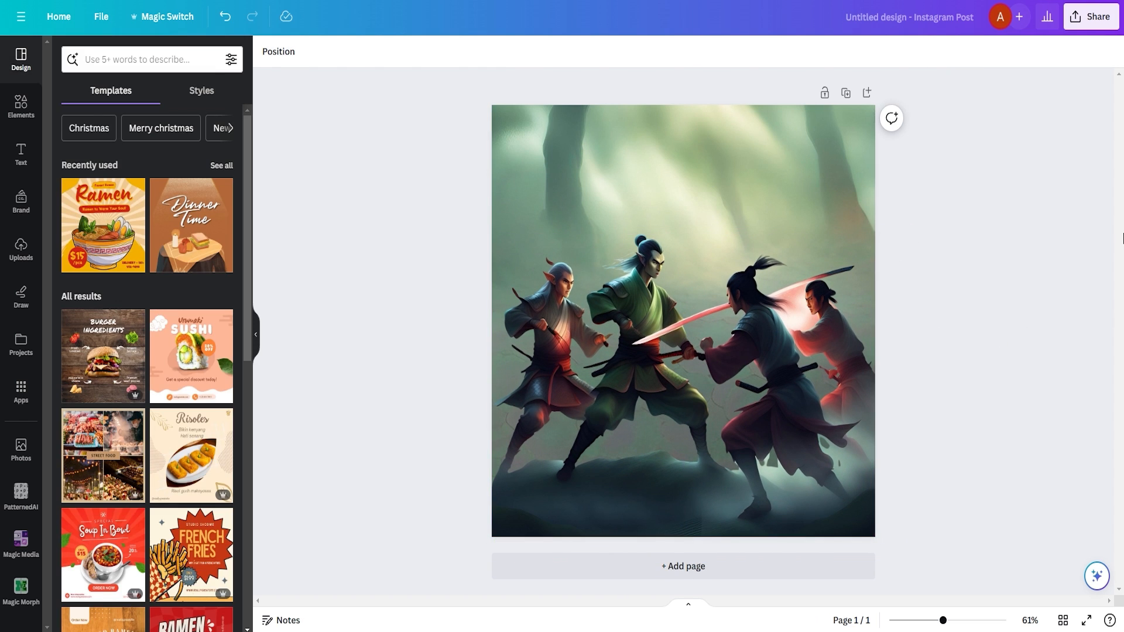